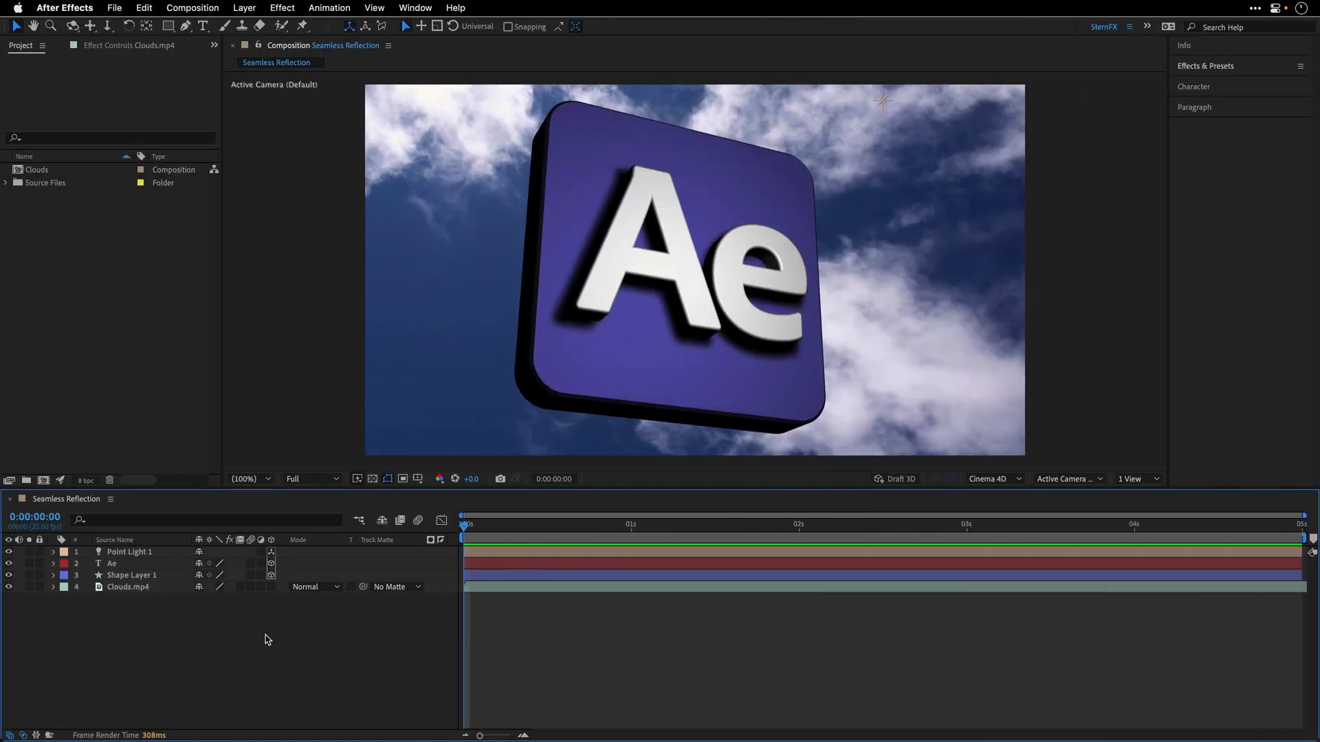
Preview the composition and check Point Light 1's settings without changing them
key("space")
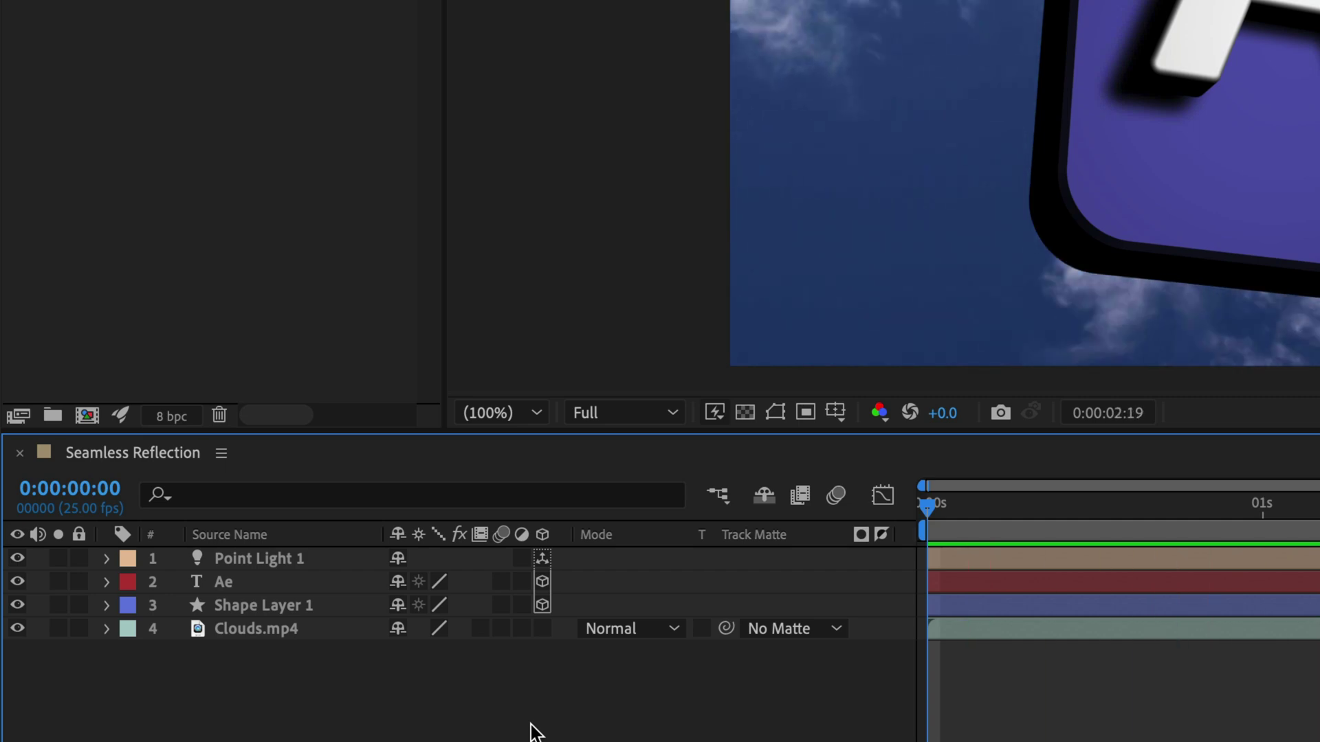
key("space")
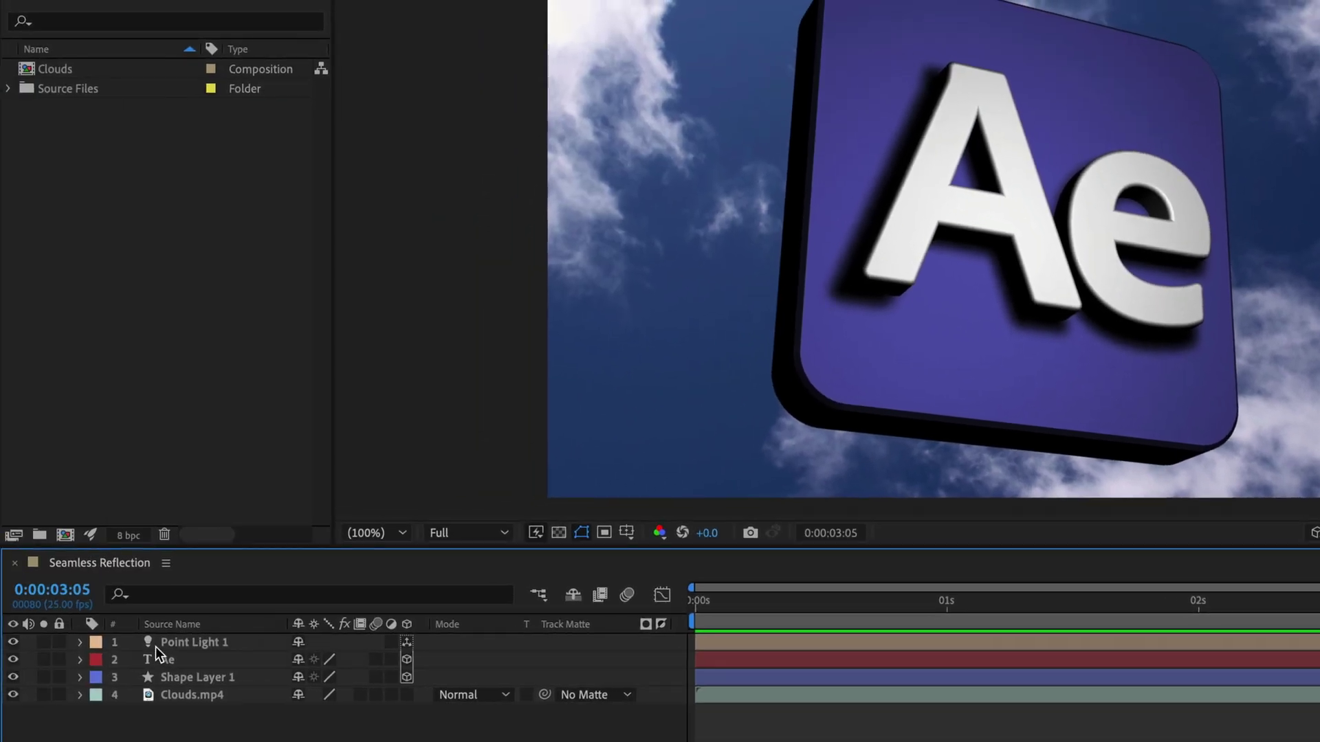
double_click(158, 643)
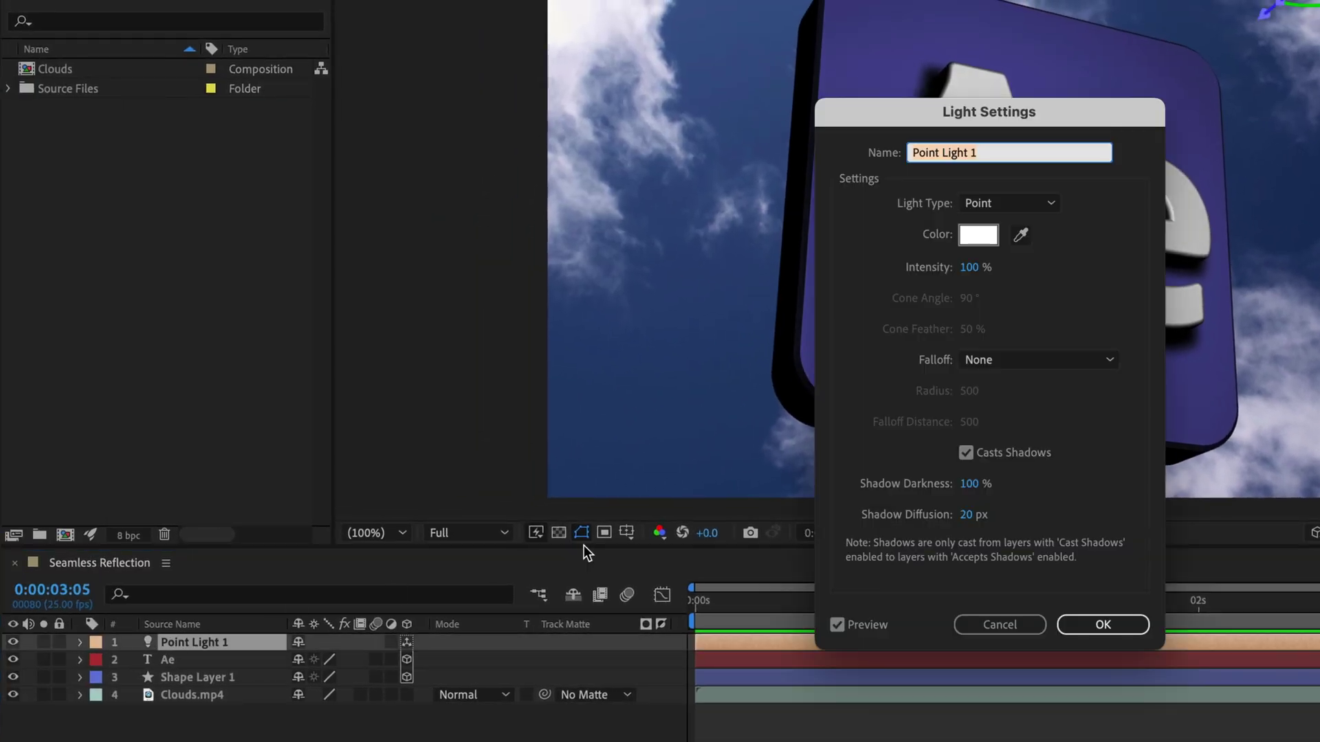
left_click(967, 630)
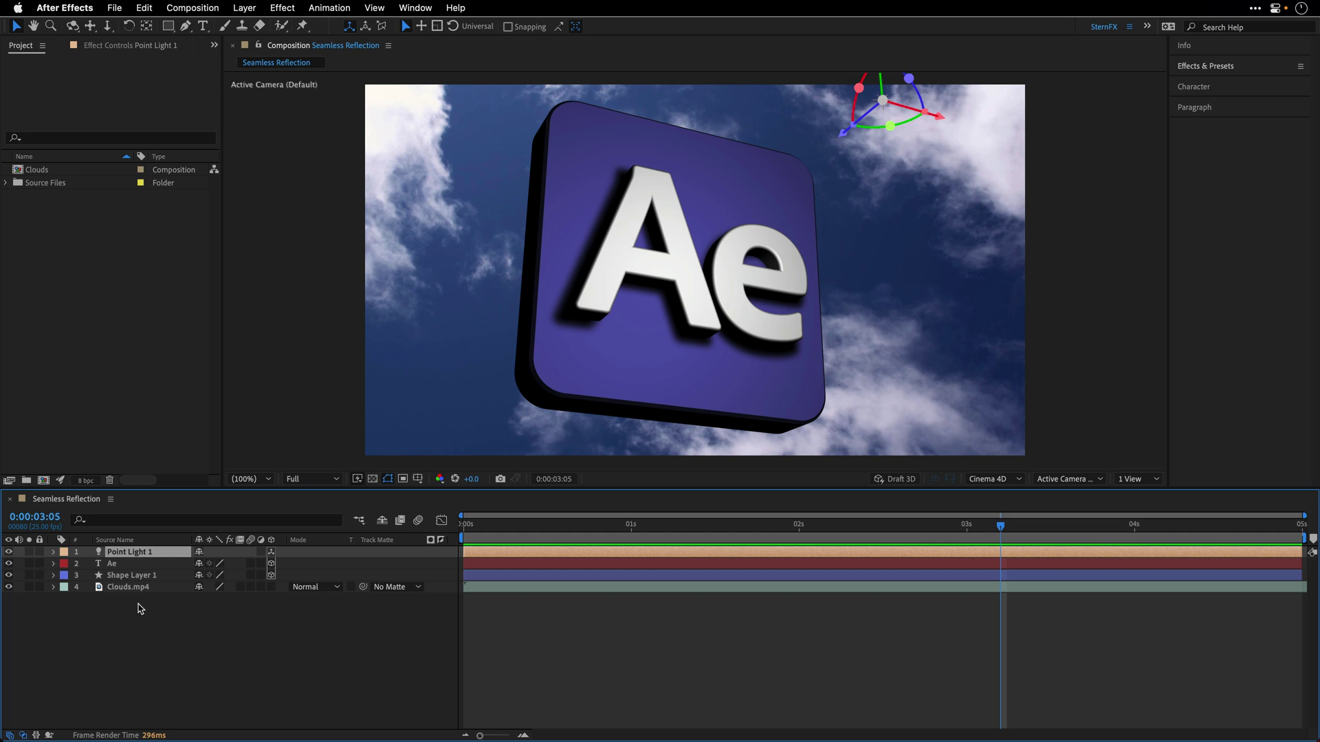
Duplicate Clouds.mp4 and make the upper copy an Environment Layer
left_click(112, 588)
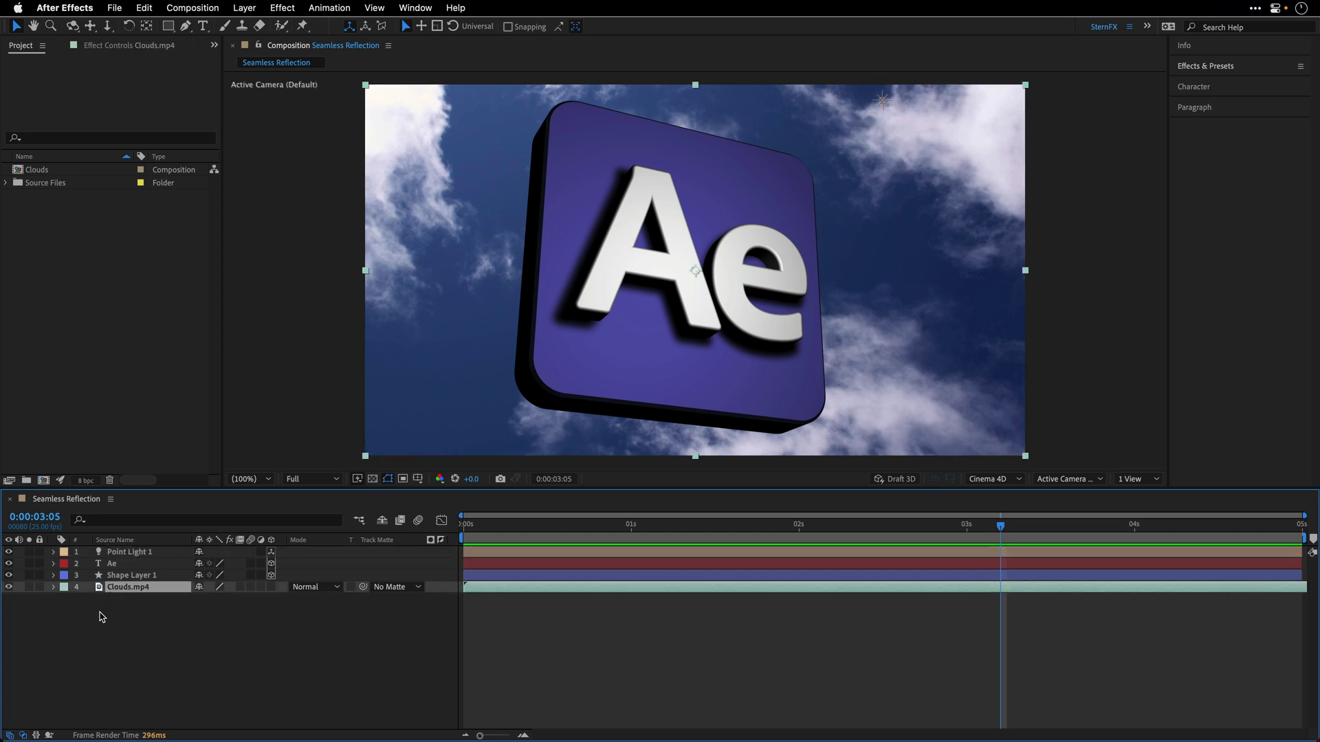
key("super+d")
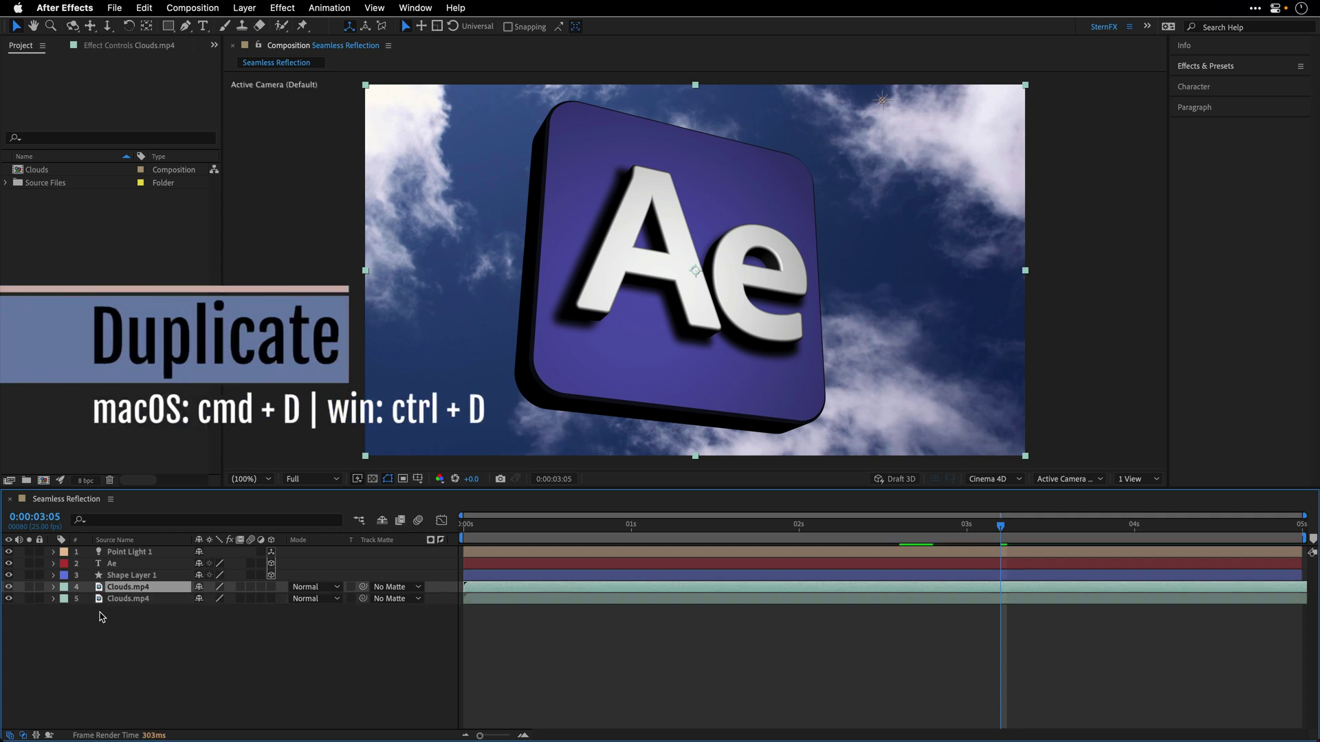
right_click(101, 587)
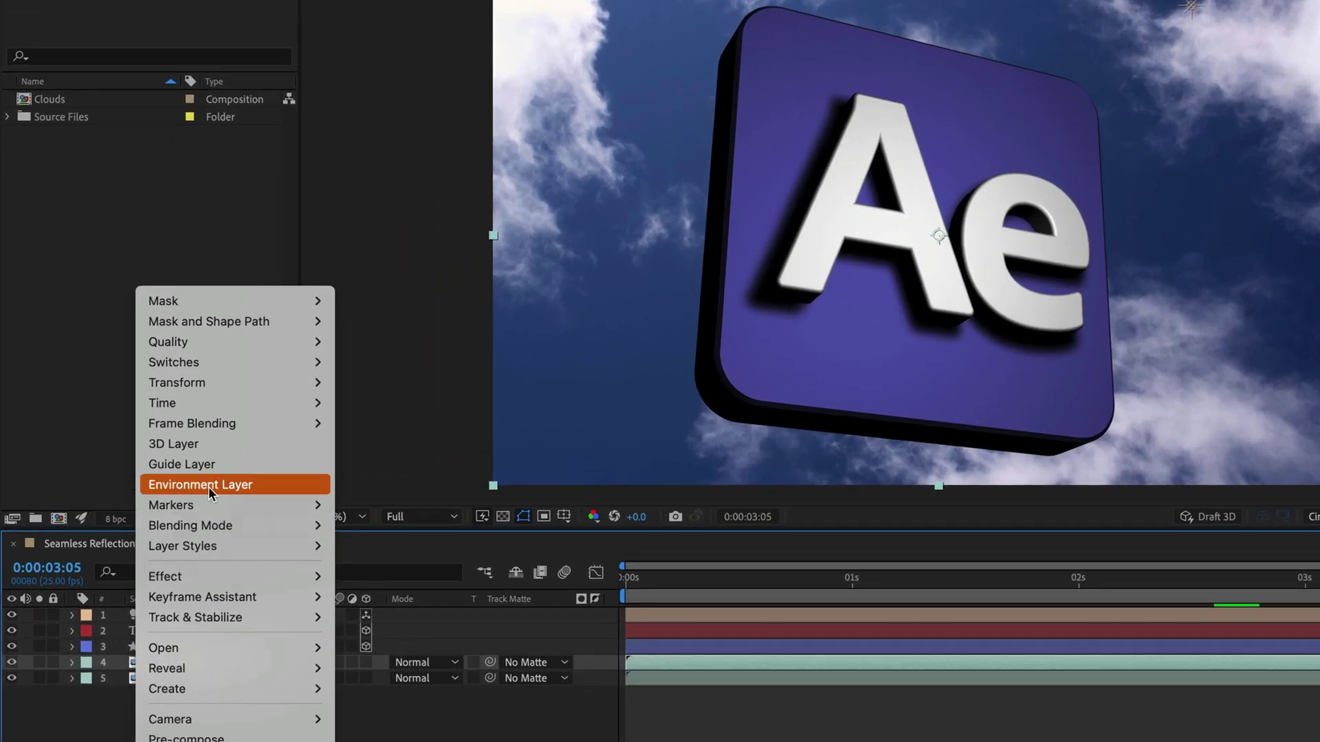
left_click(153, 456)
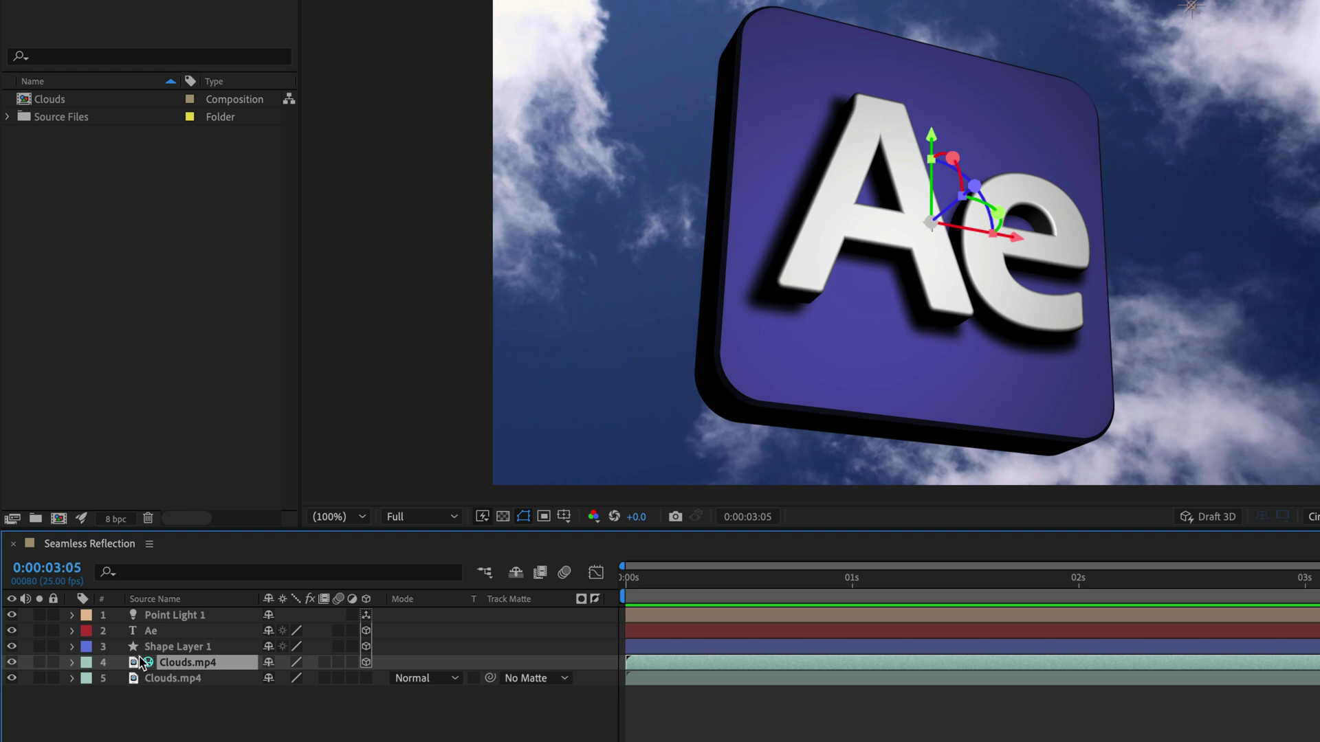
Raise the Ae text layer's Material Options Reflection Intensity to 100%
left_click(151, 631)
left_click(155, 648, "shift")
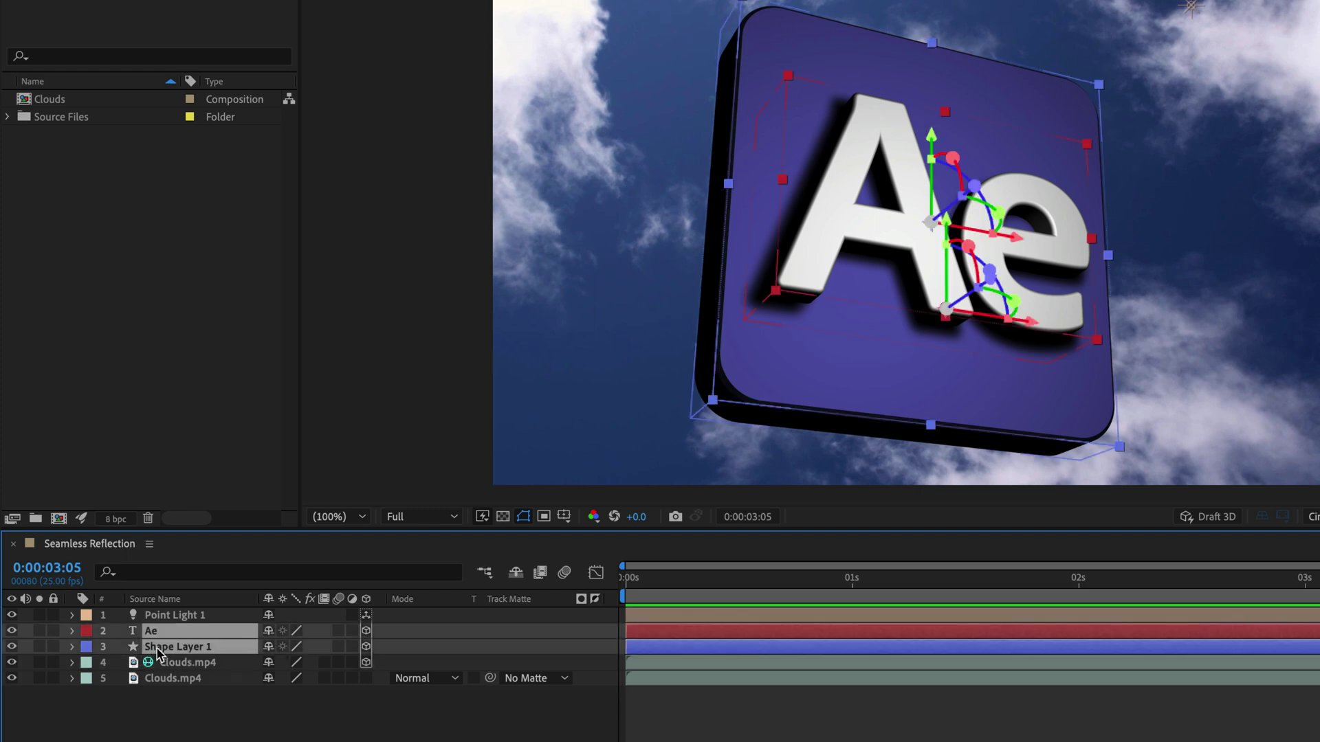
left_click(74, 632)
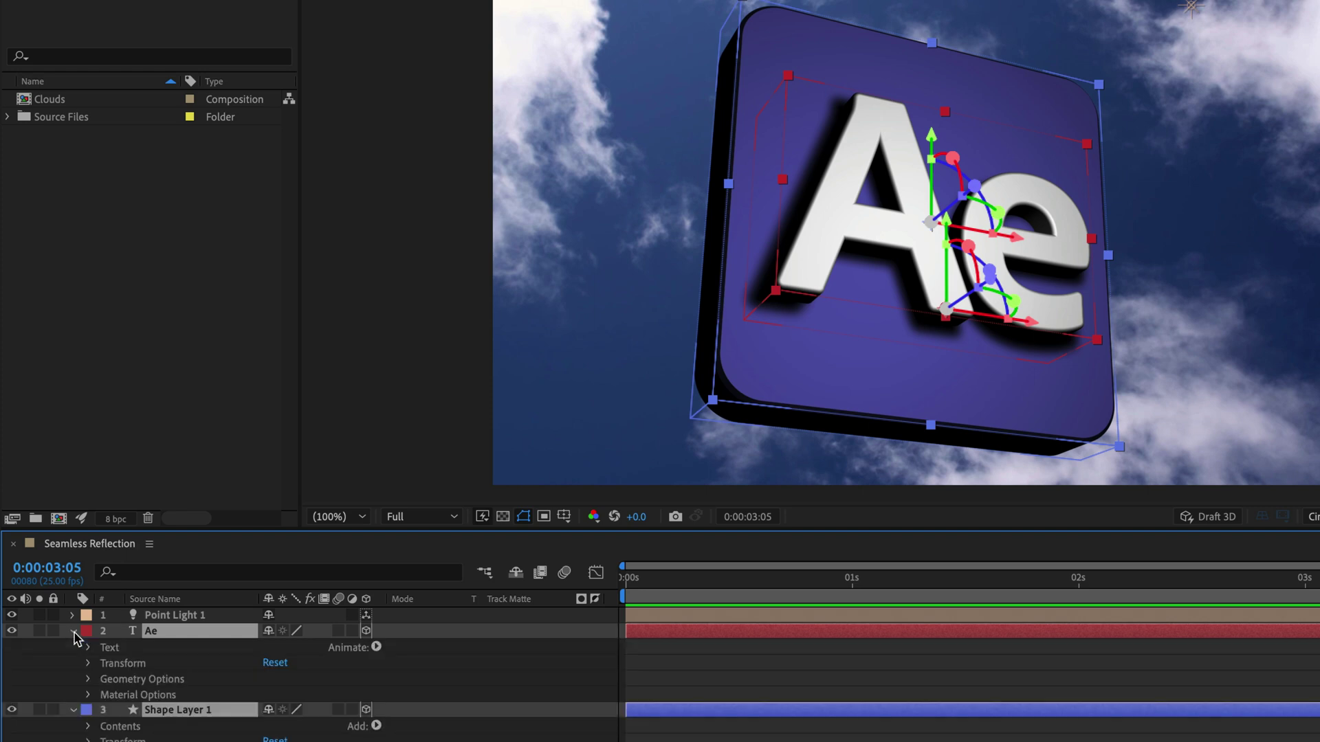
left_click(88, 695)
scroll(89, 701, "down", 2)
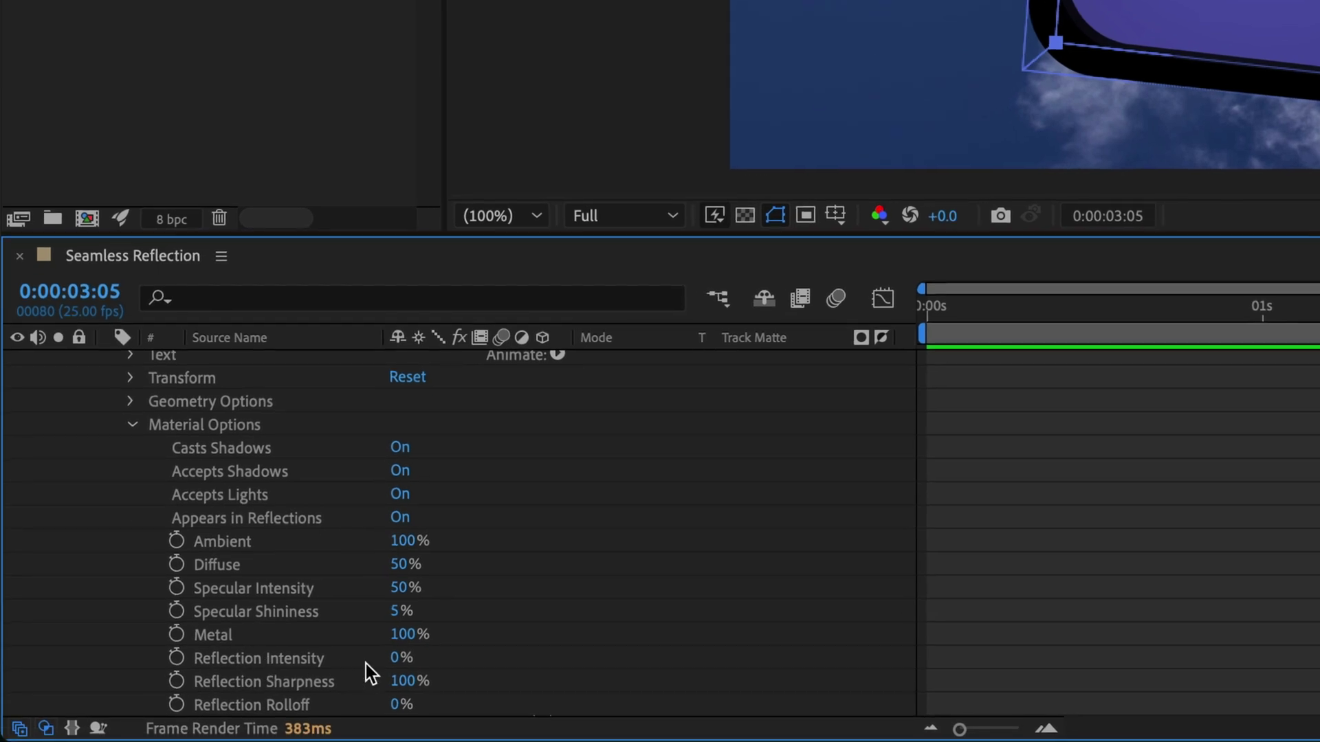
left_click_drag(401, 658, 731, 646)
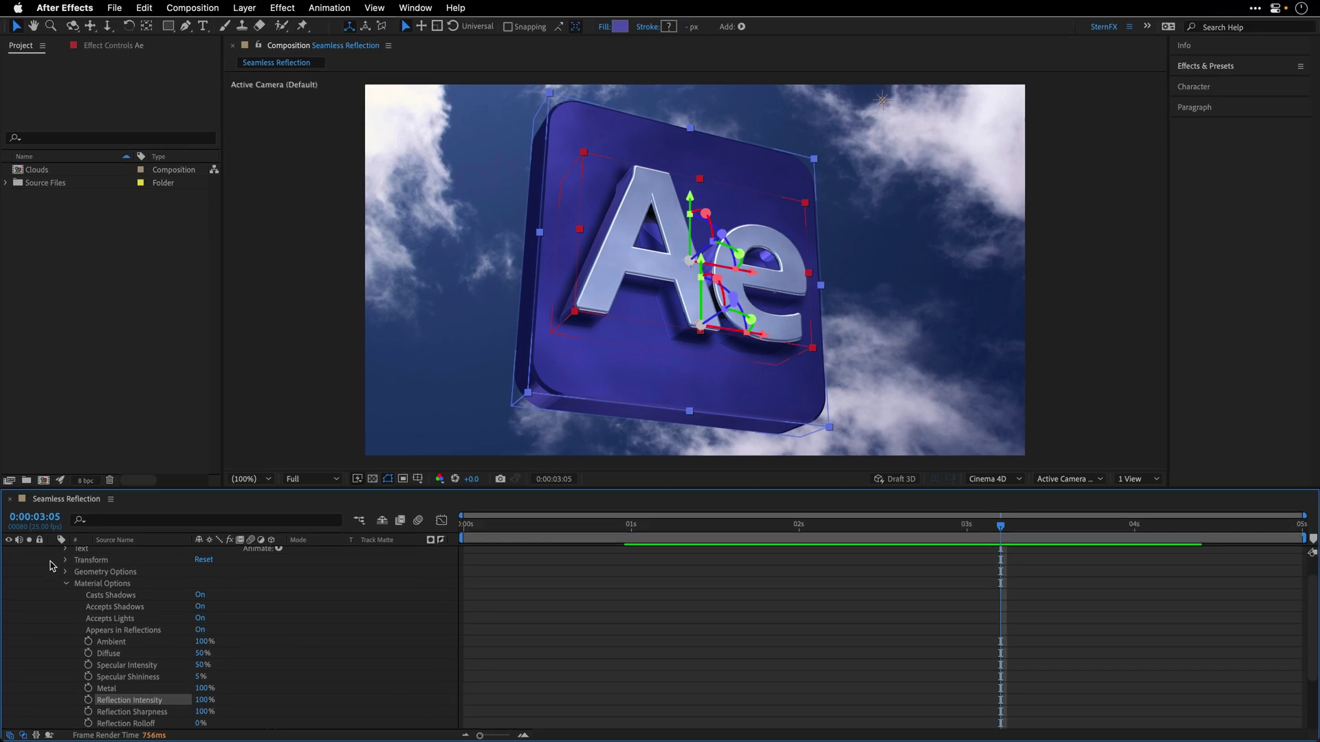
left_click(52, 569)
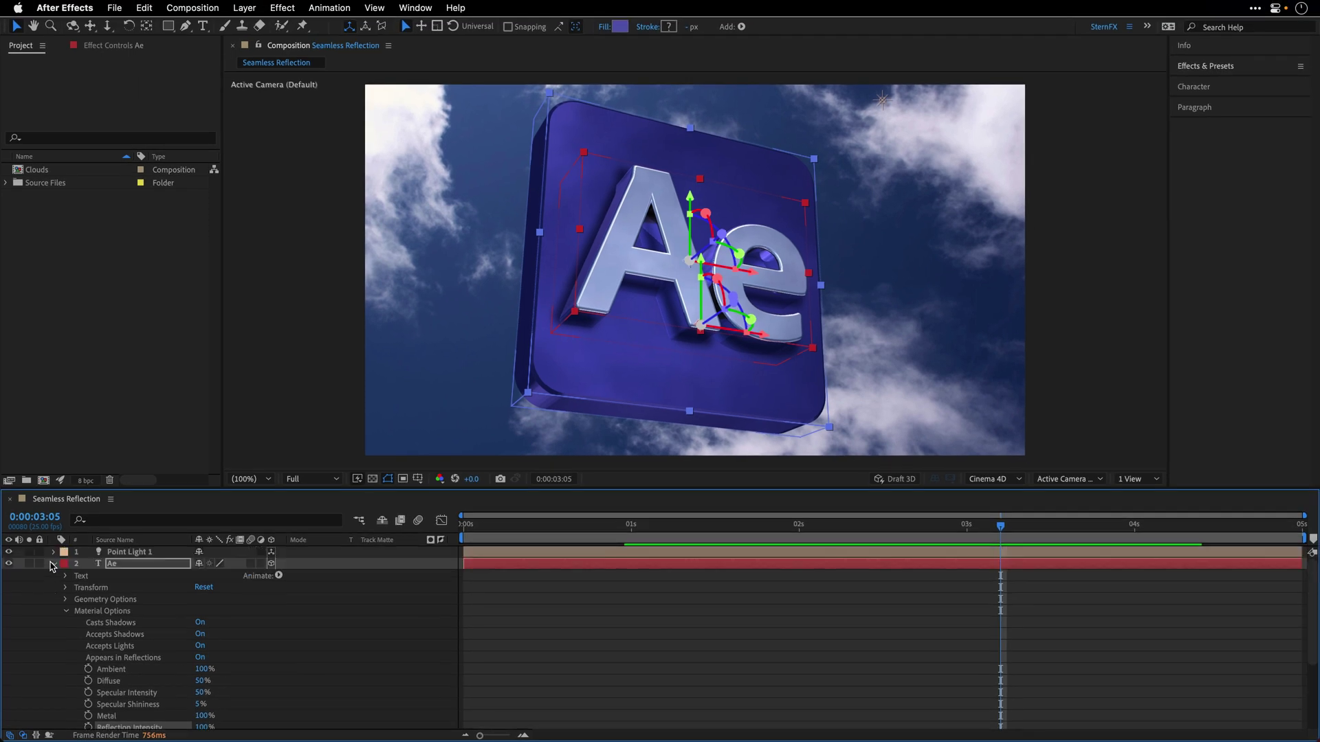
left_click(56, 564)
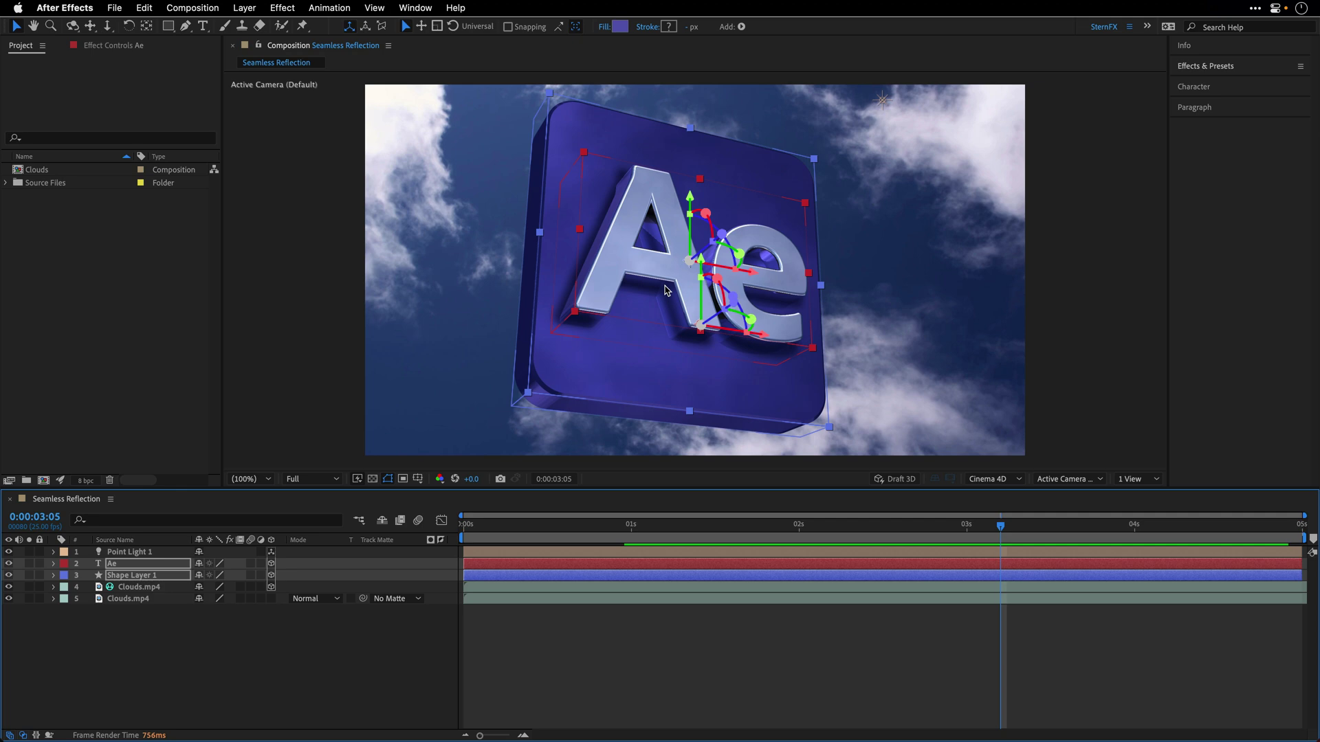
Switch to the Orbit Camera tool to view the reflective logo from the front
key("c")
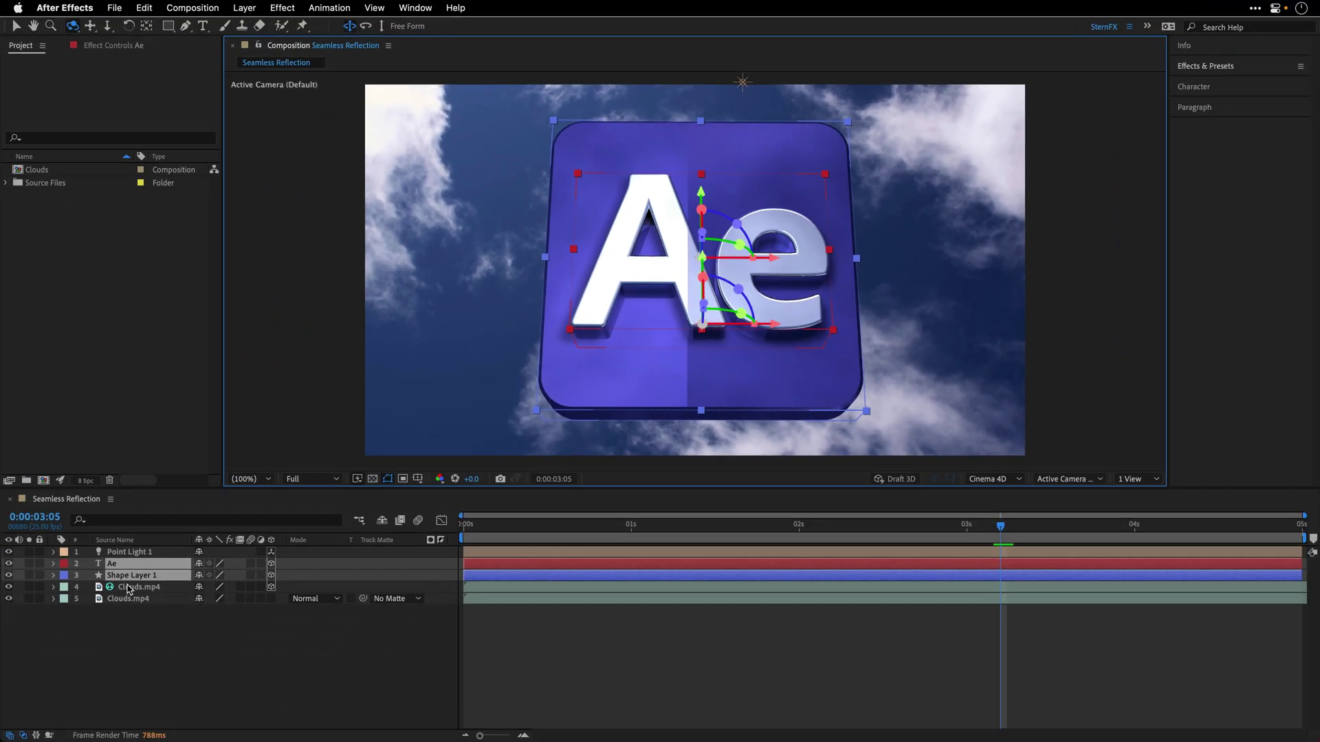
Pre-compose the environment Clouds.mp4 layer into a new composition named 'Reflection' and open it
left_click(141, 587)
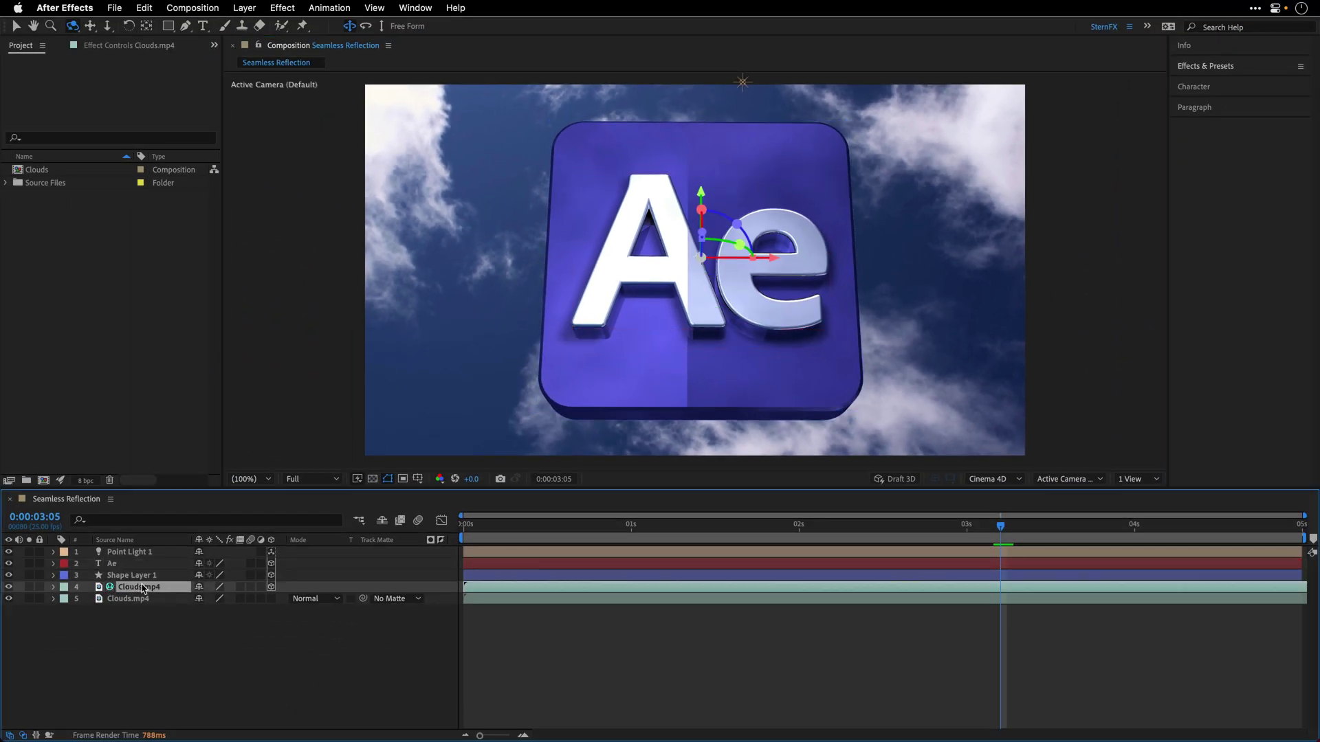
left_click(246, 8)
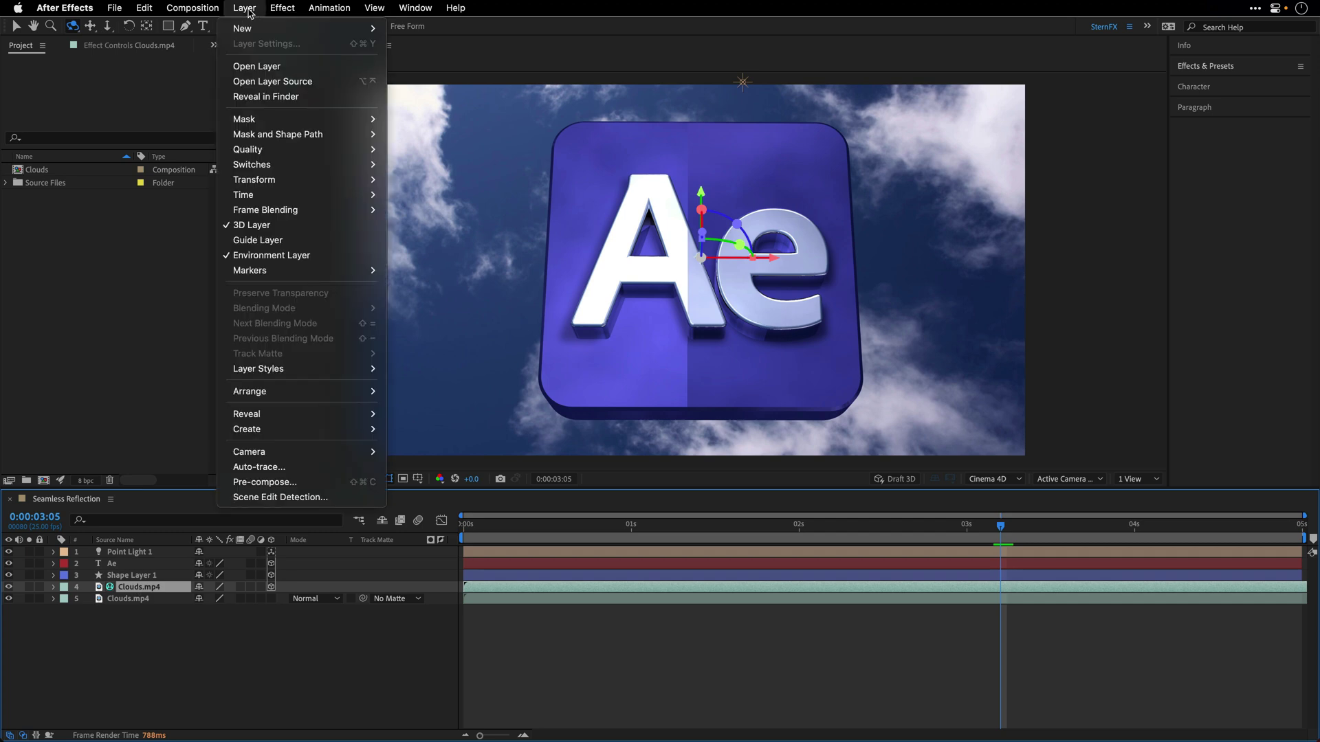
left_click(282, 482)
type("Re")
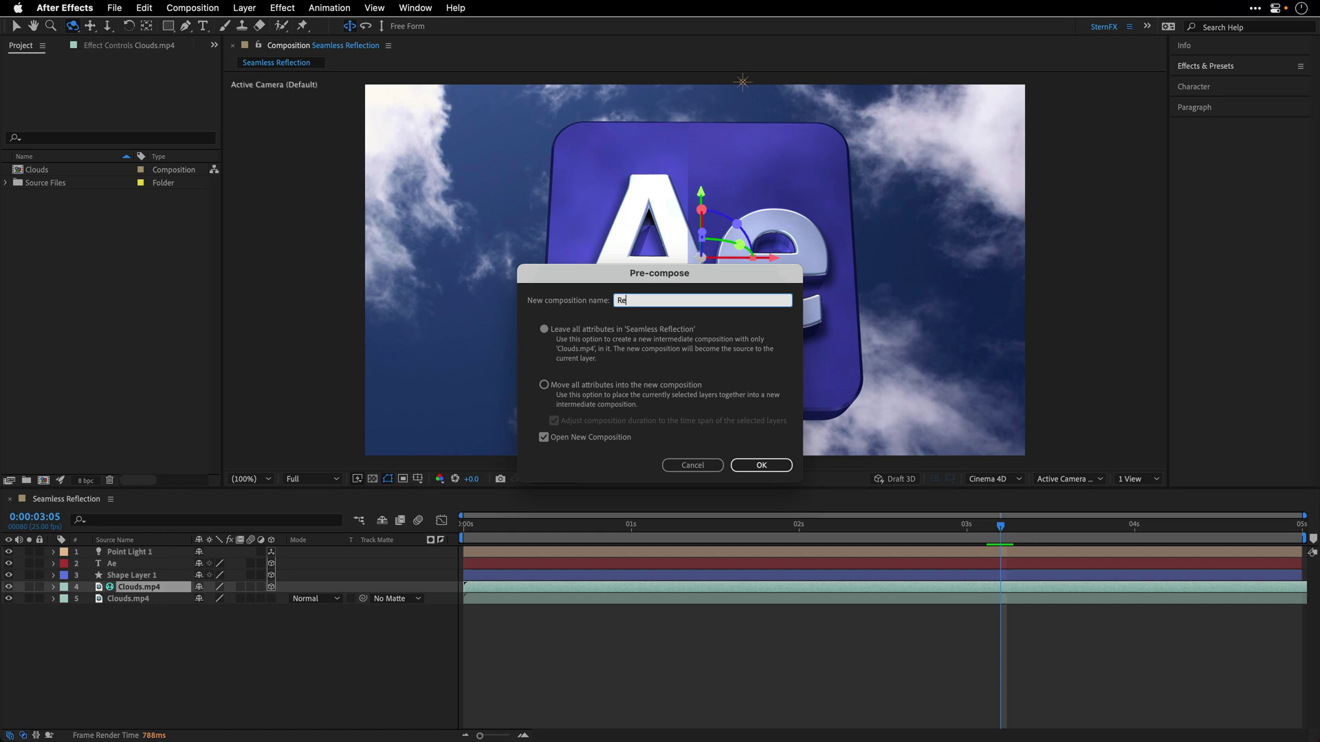
type("flection")
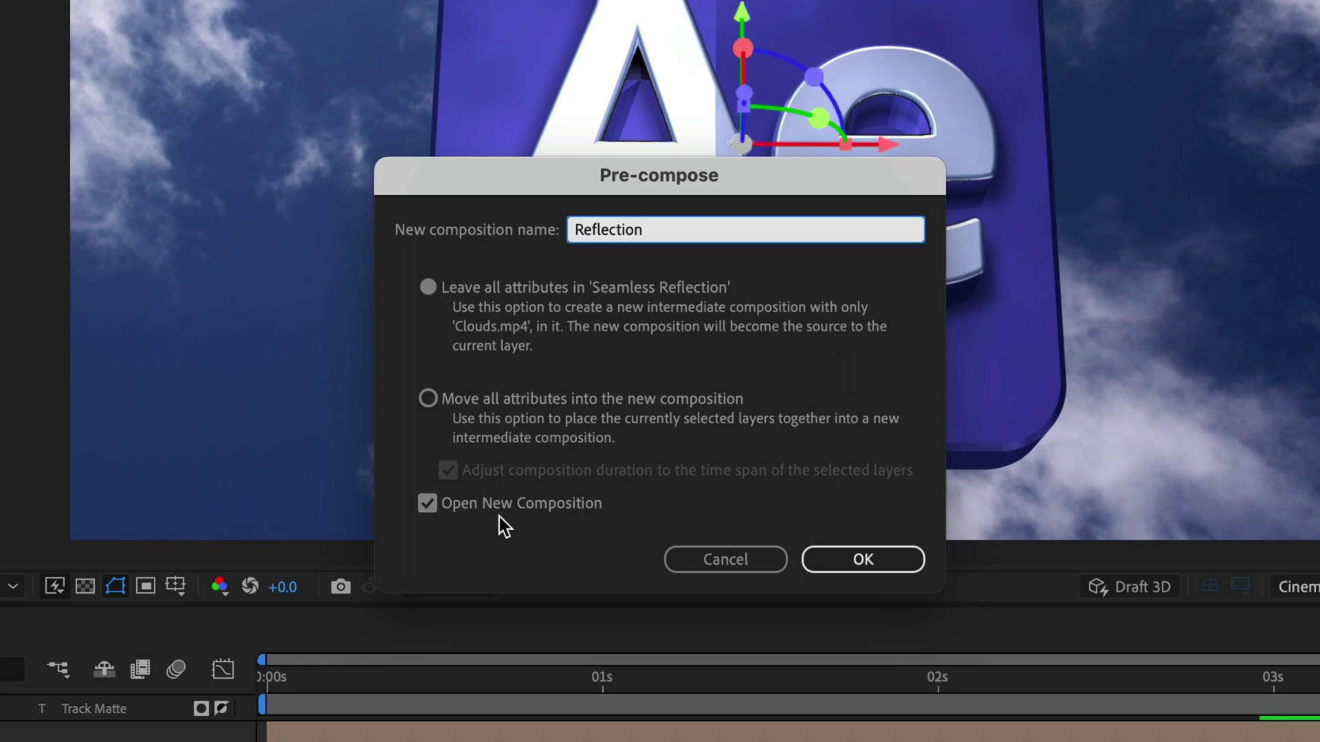
left_click(864, 558)
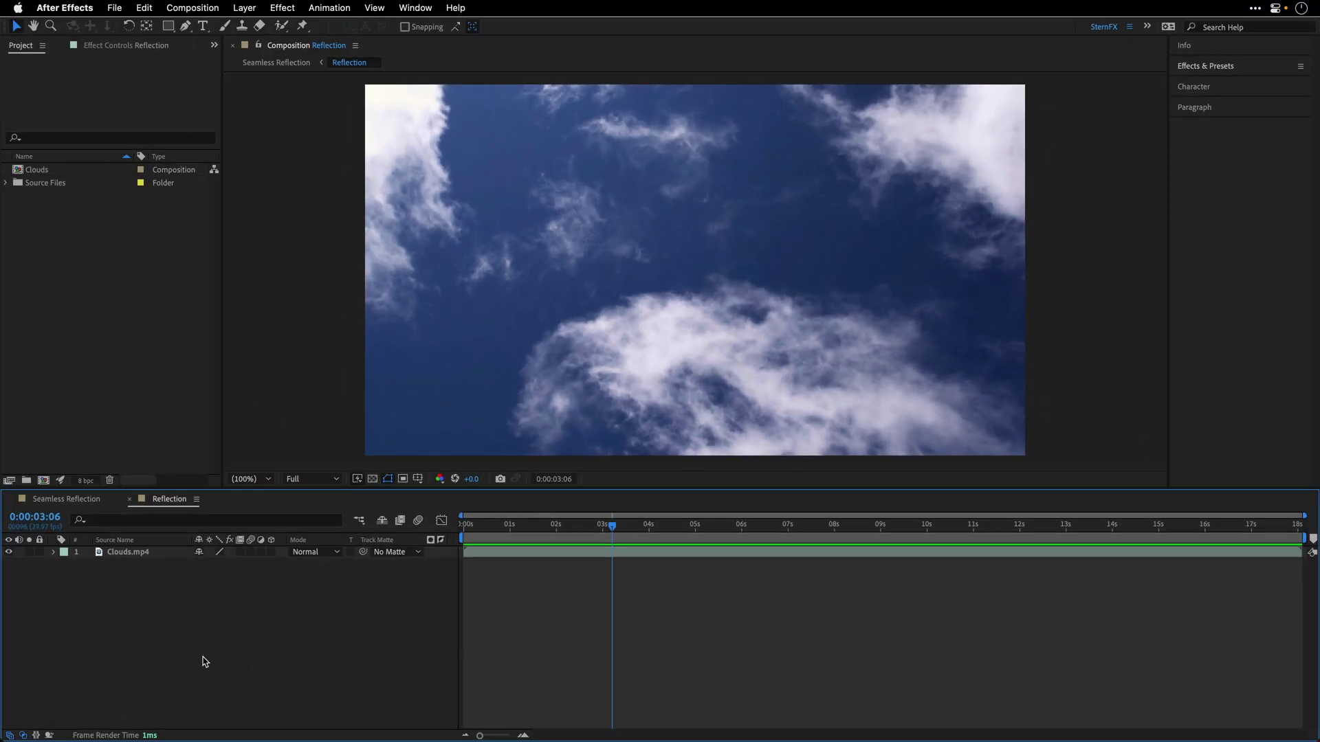
Apply an Offset effect to the clouds with Shift Center To set to 0, 0
left_click(125, 553)
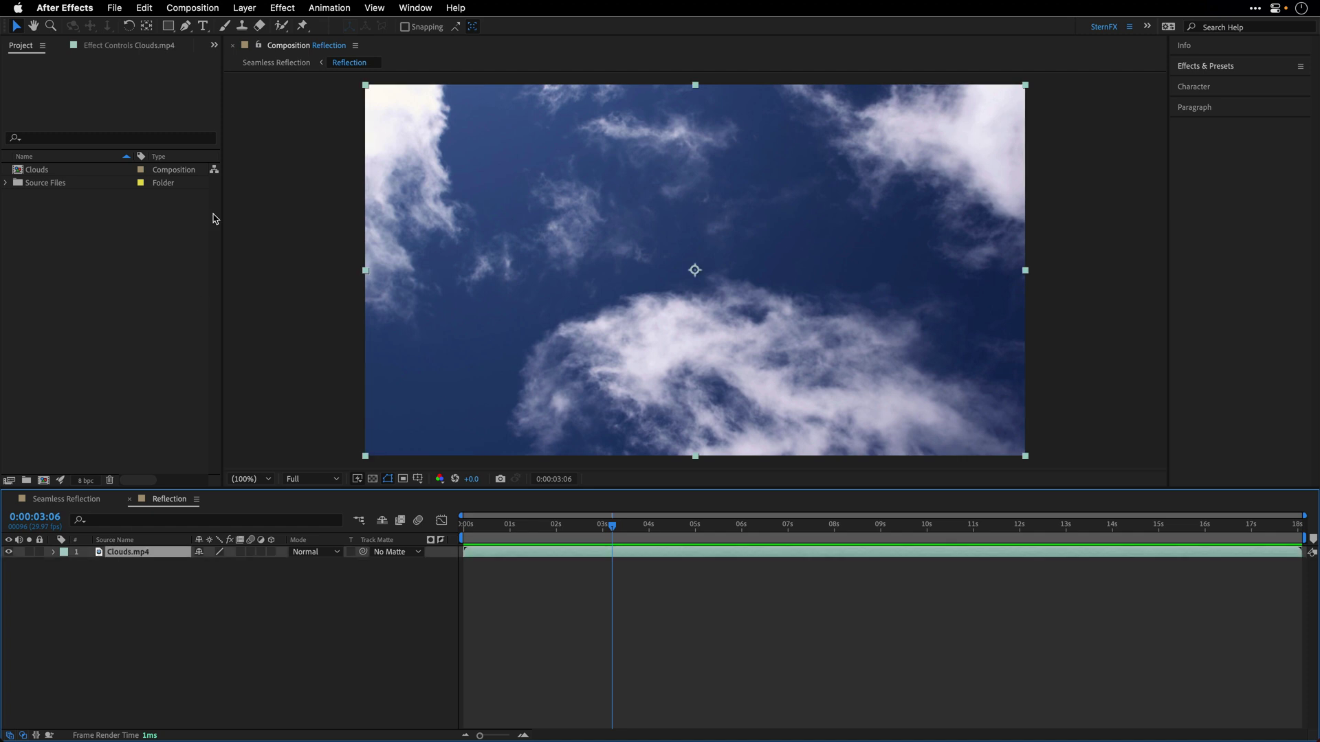
left_click(270, 6)
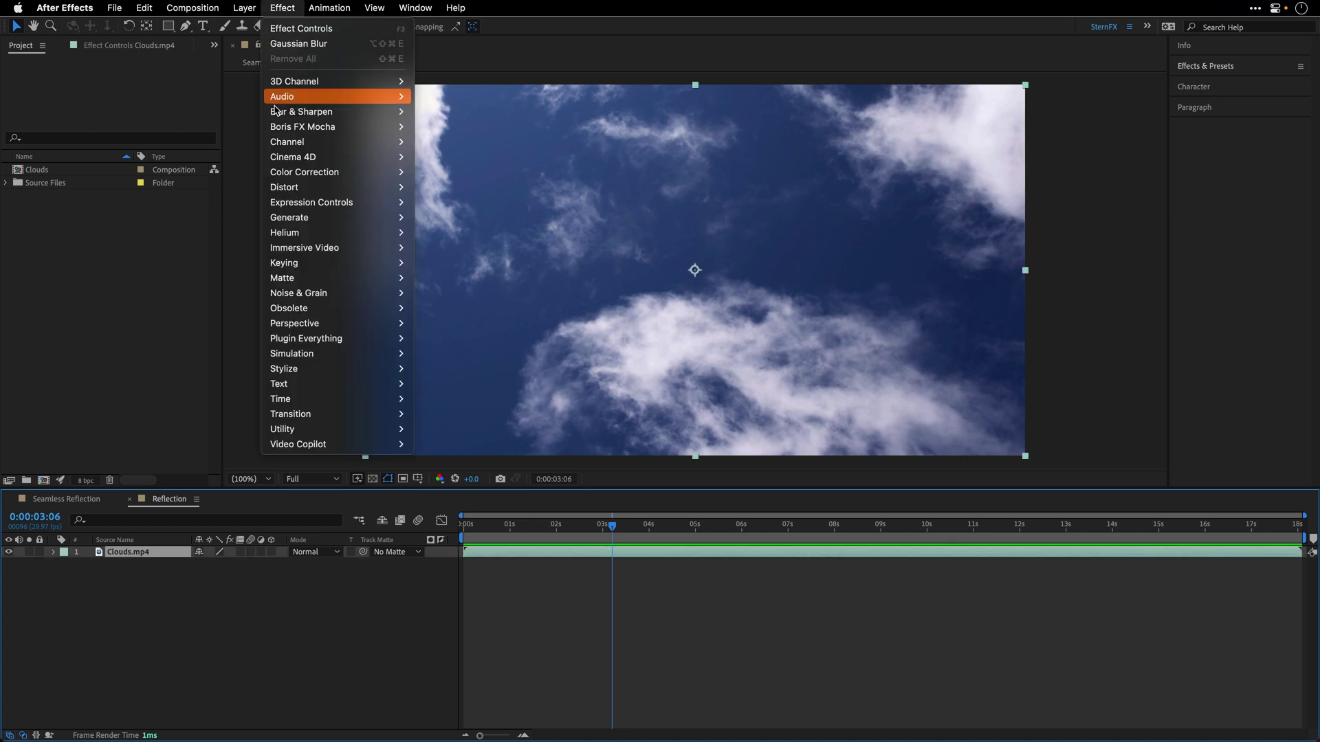
mouse_move(283, 188)
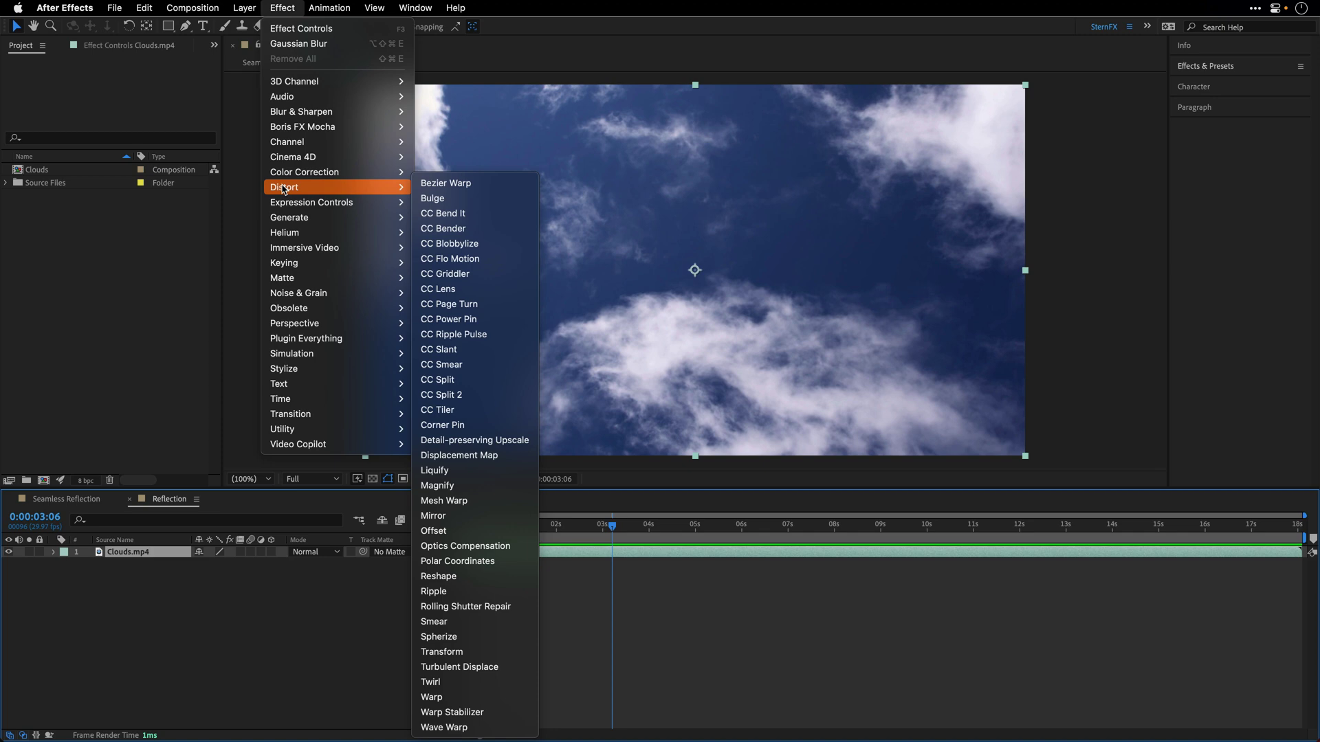
left_click(490, 534)
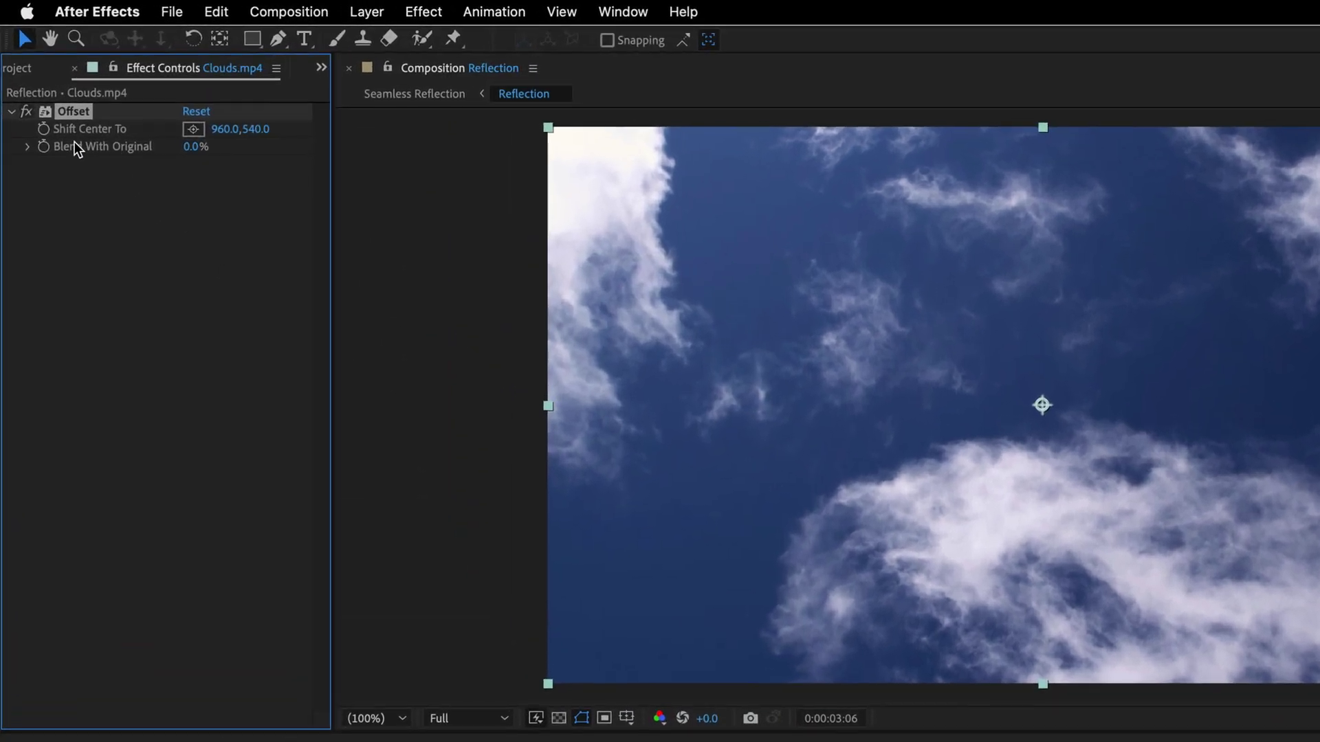
left_click(224, 129)
type("0")
key("Tab")
type("0")
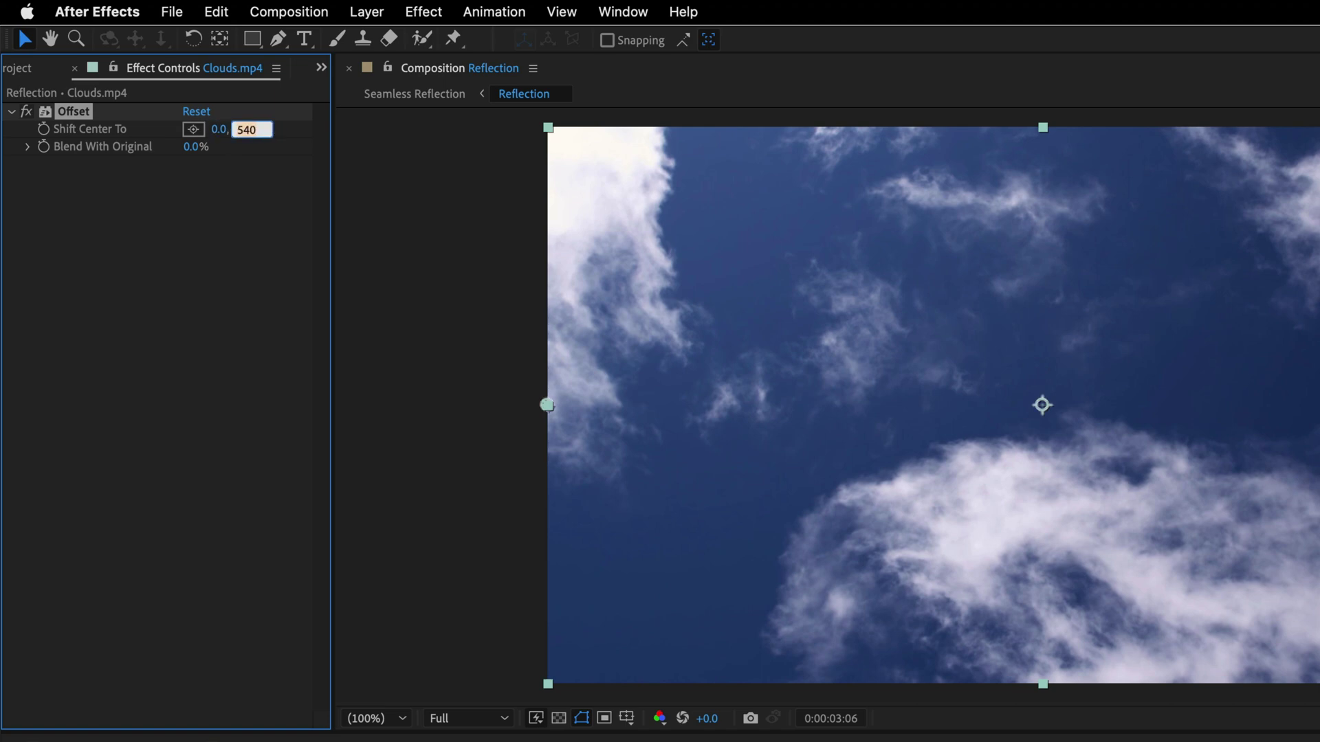
key("Return")
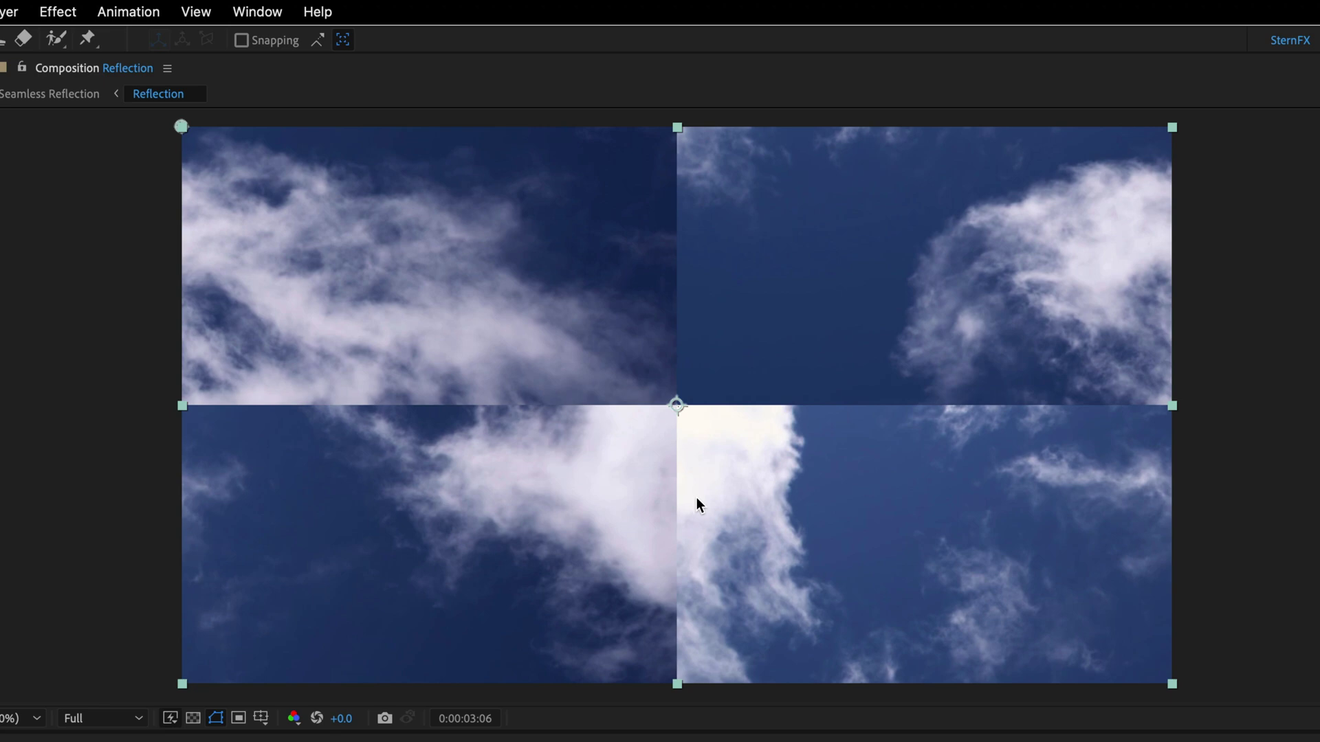
Add CC Simple Wire Removal (Thickness 50, Mirror Blend 50%) running from the top edge to the bottom edge
left_click(66, 5)
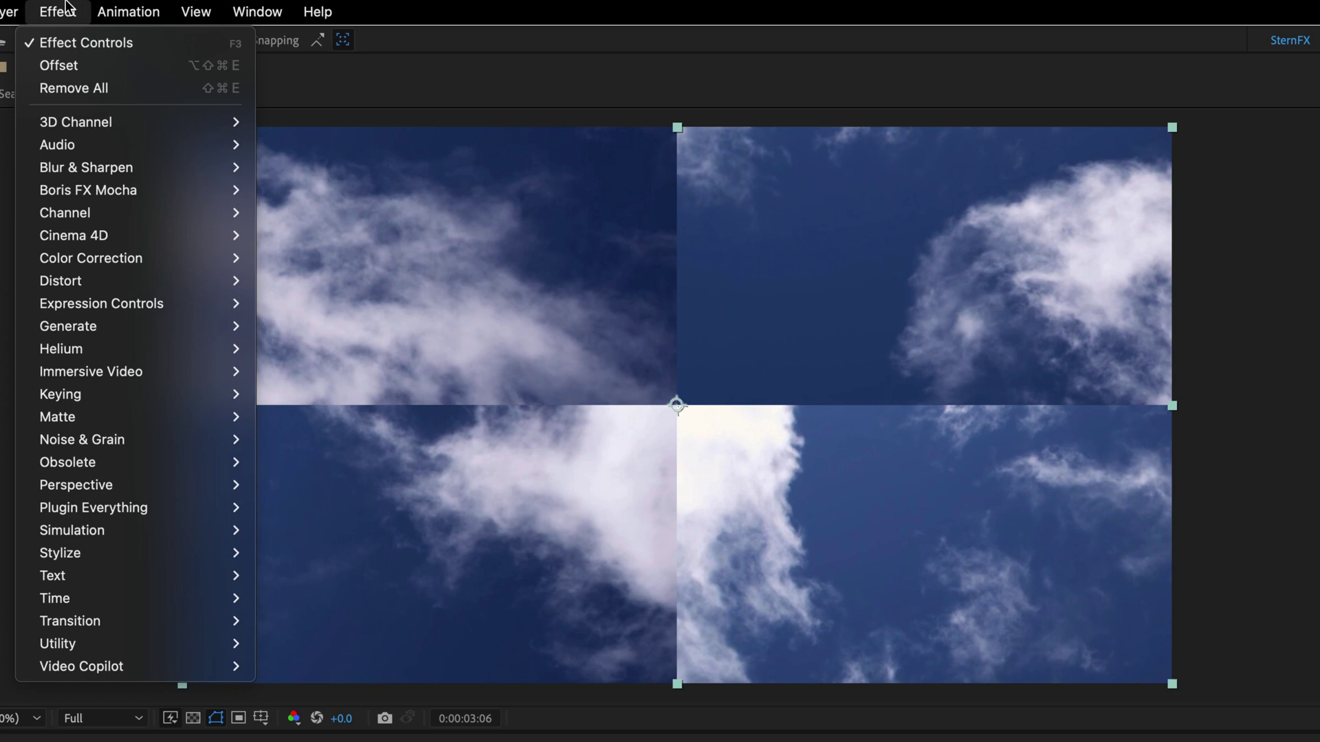
mouse_move(80, 397)
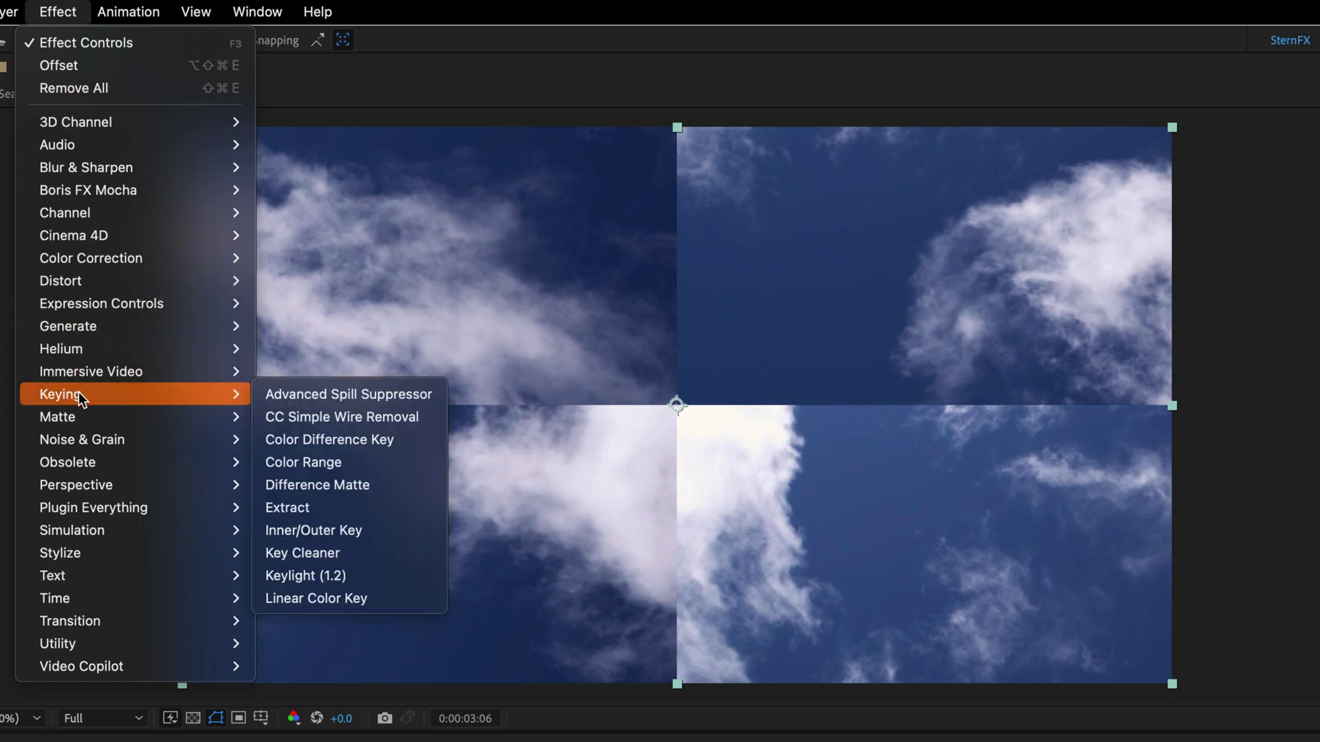
left_click(326, 418)
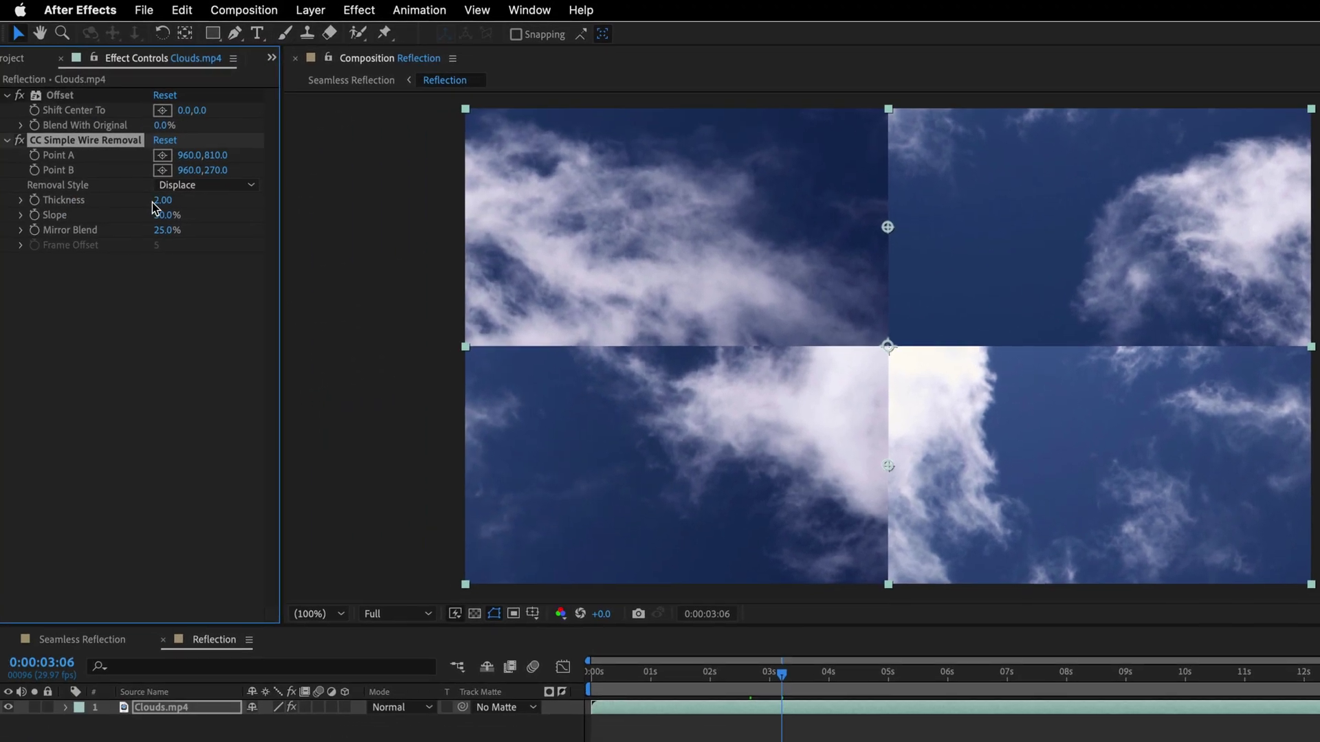
left_click(163, 200)
type("5")
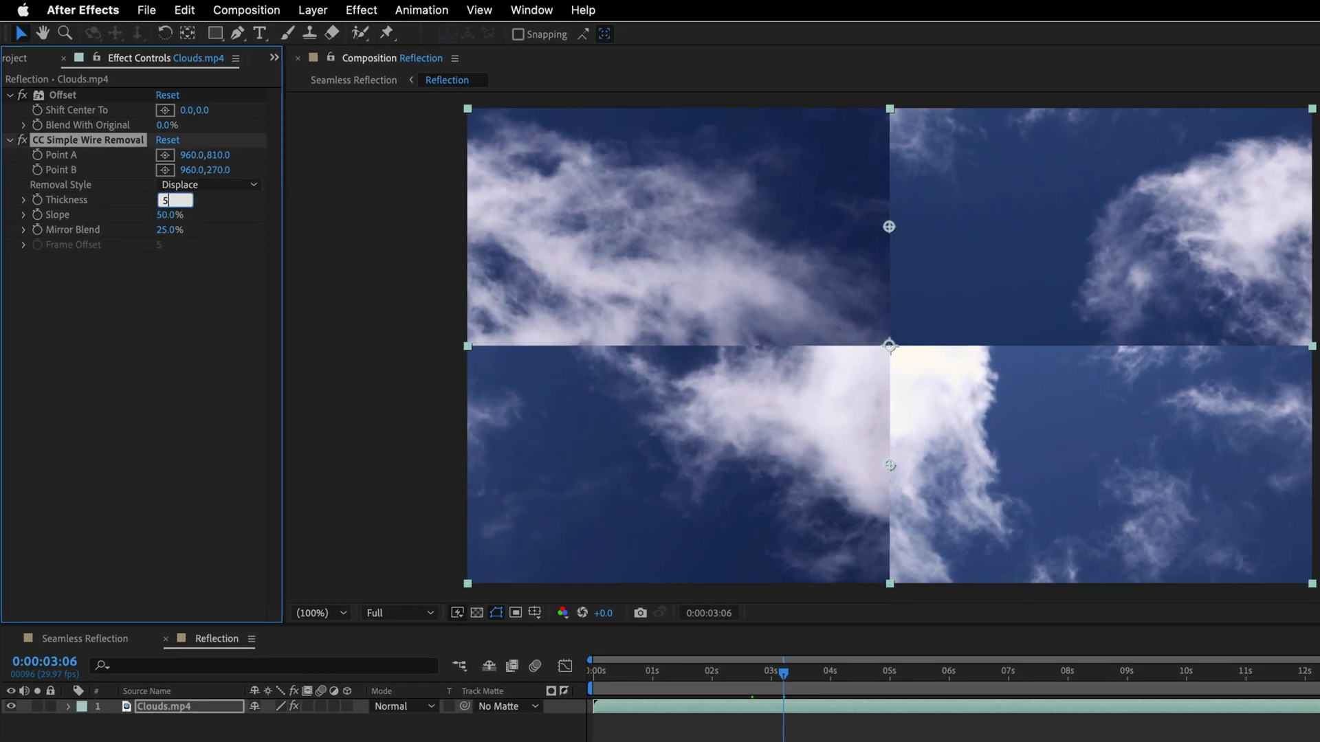
type("0")
left_click(170, 230)
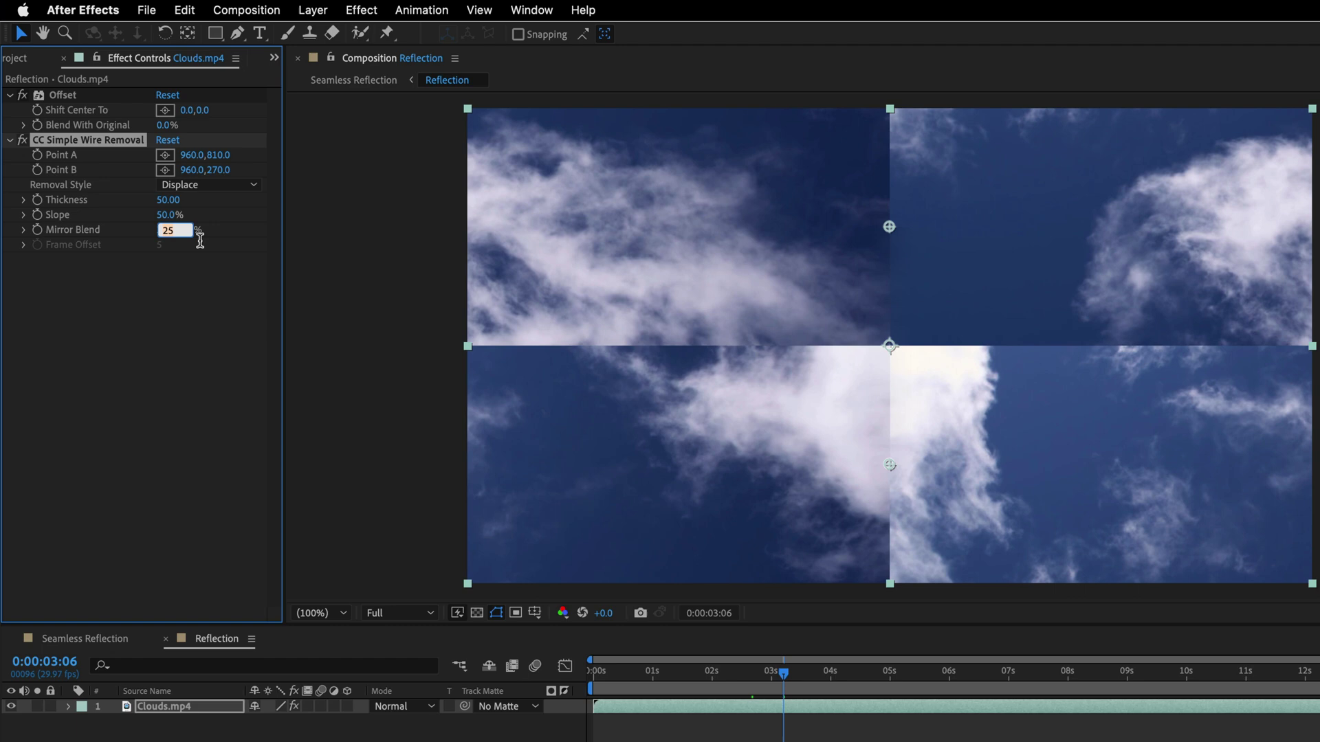
type("50")
key("Return")
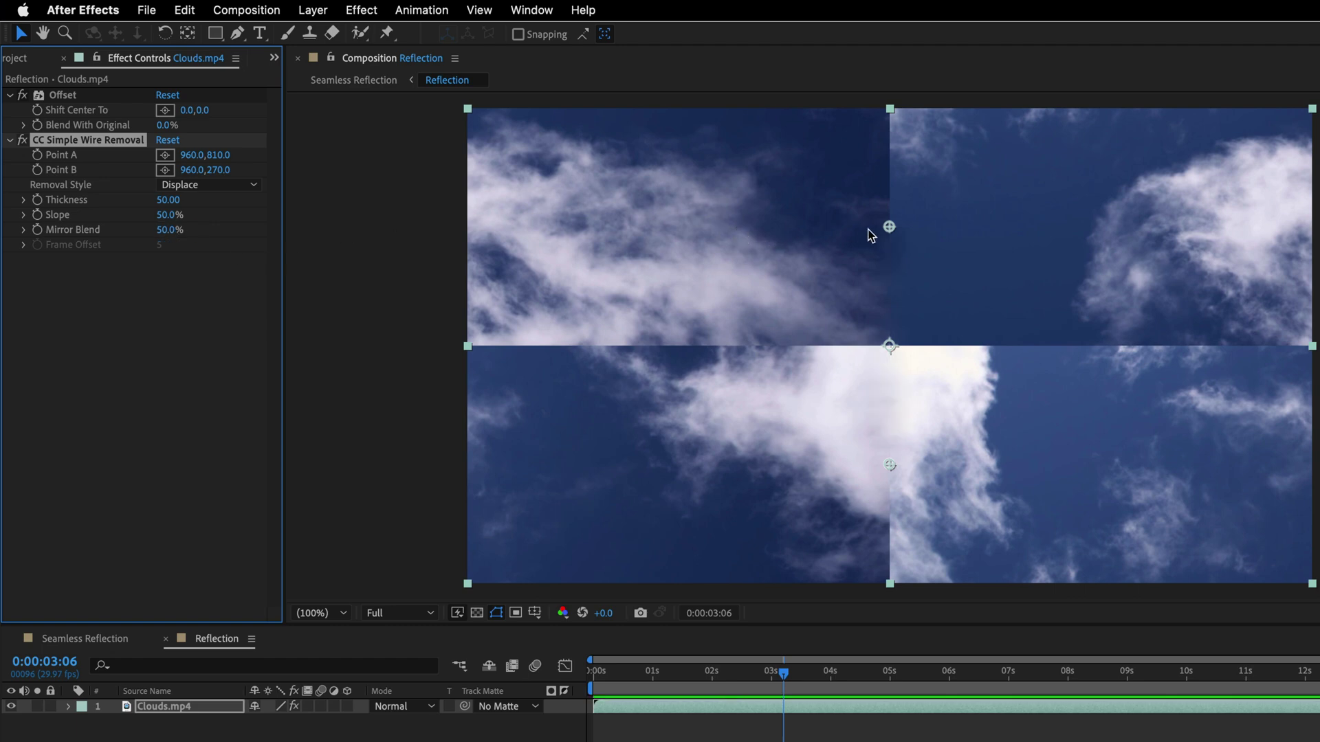
left_click_drag(889, 228, 890, 103)
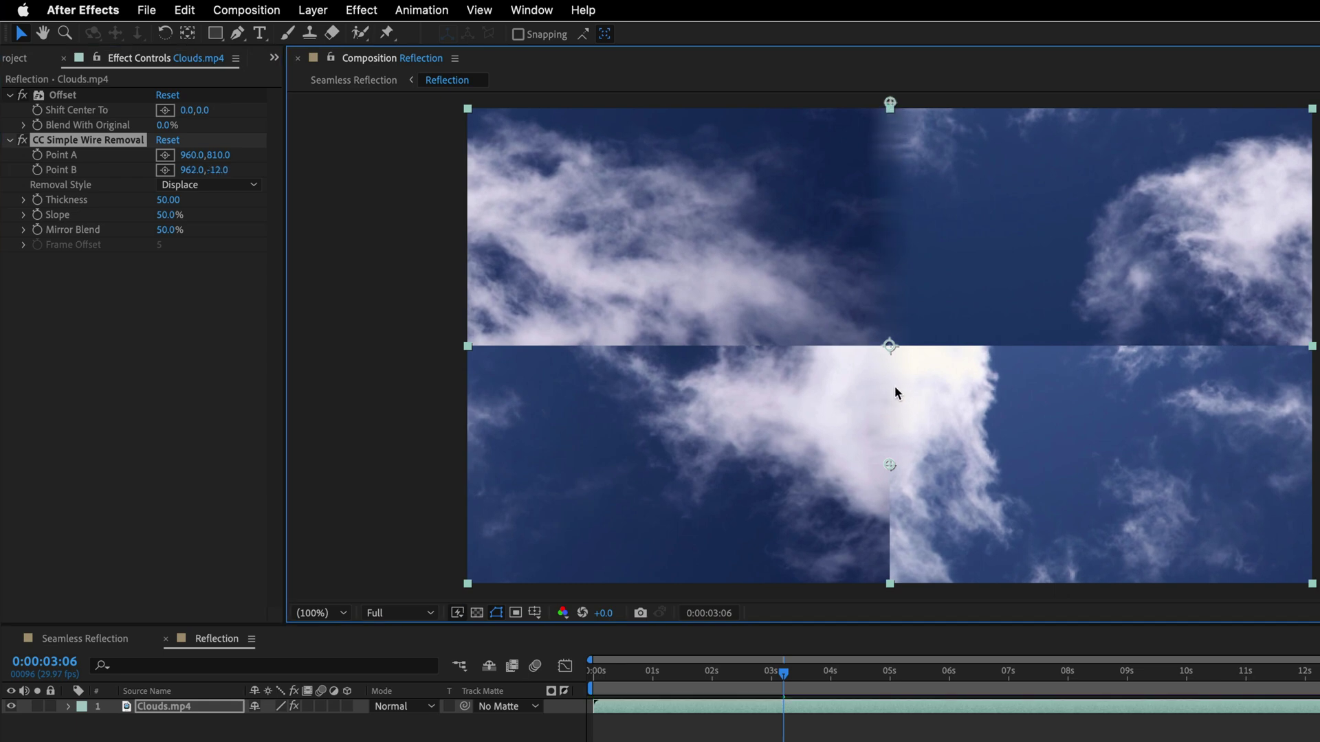
left_click_drag(889, 470, 892, 598)
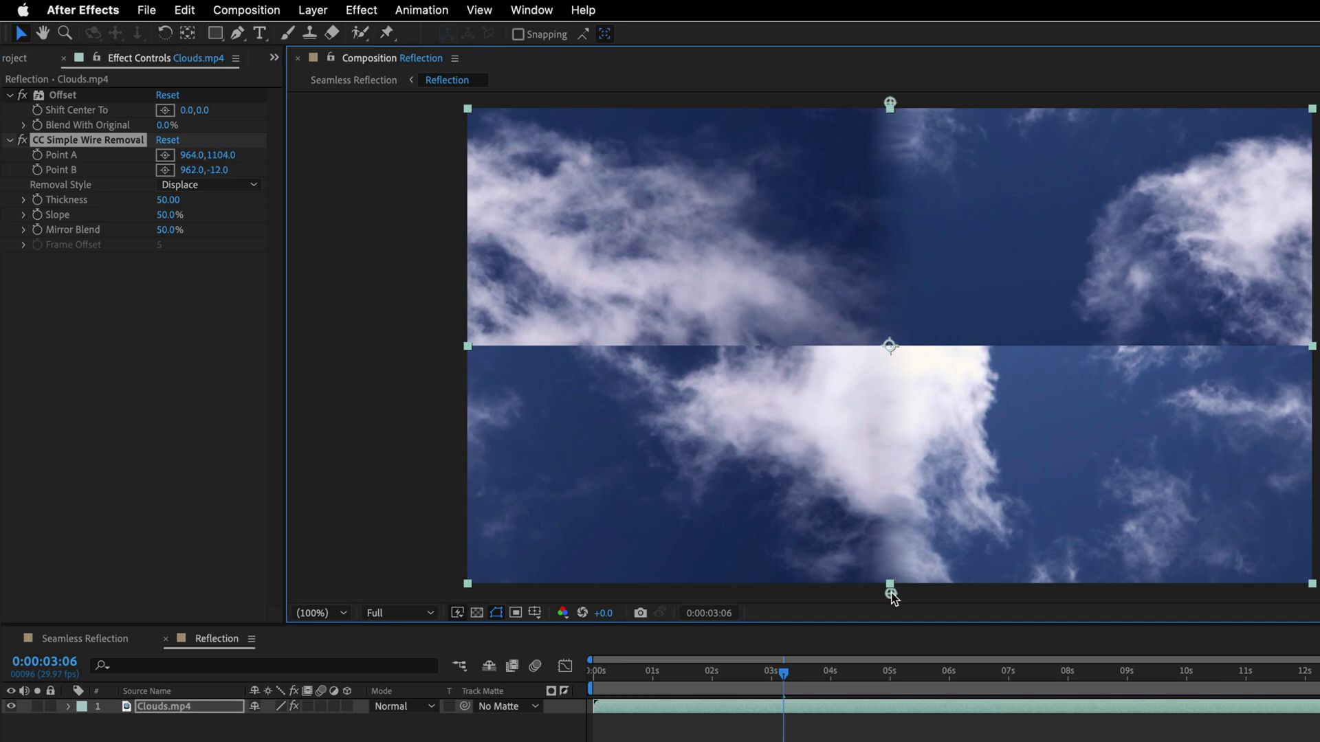
Duplicate the wire removal and stretch the copy from the left edge to the right edge
left_click(61, 140)
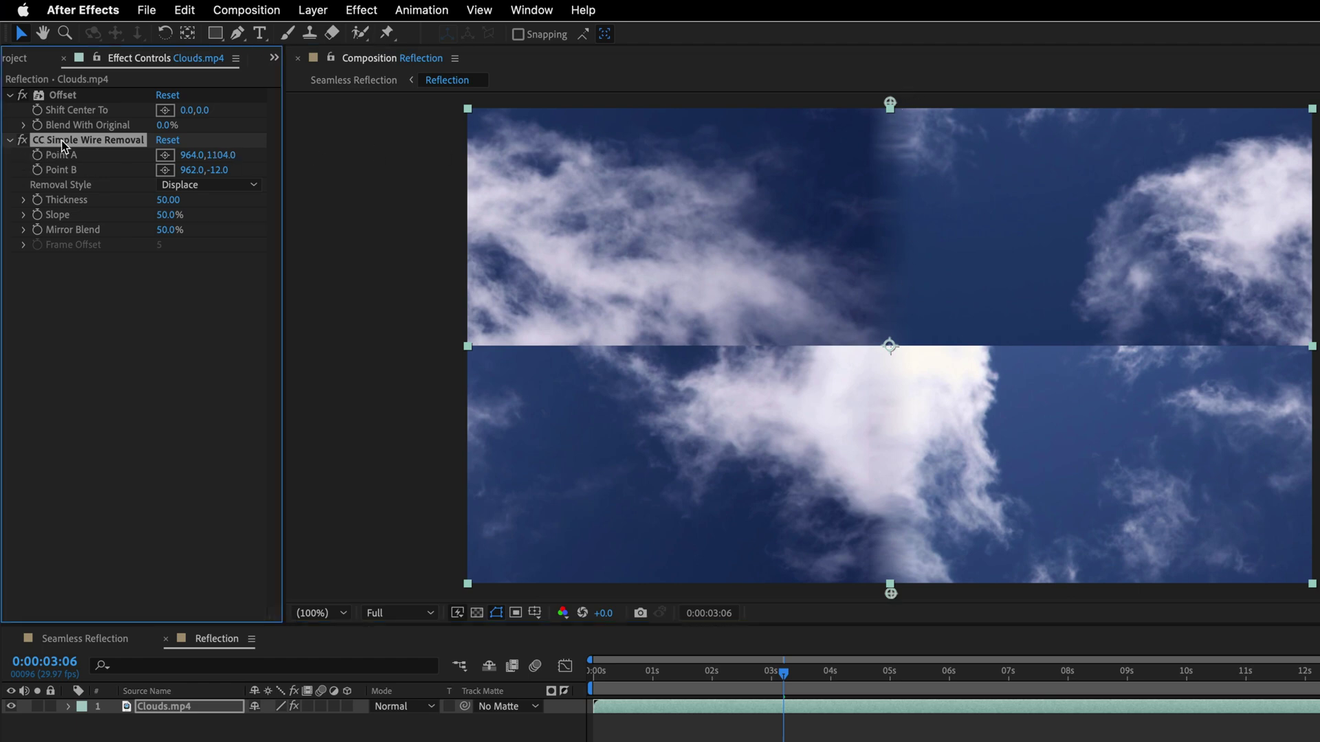
key("super+d")
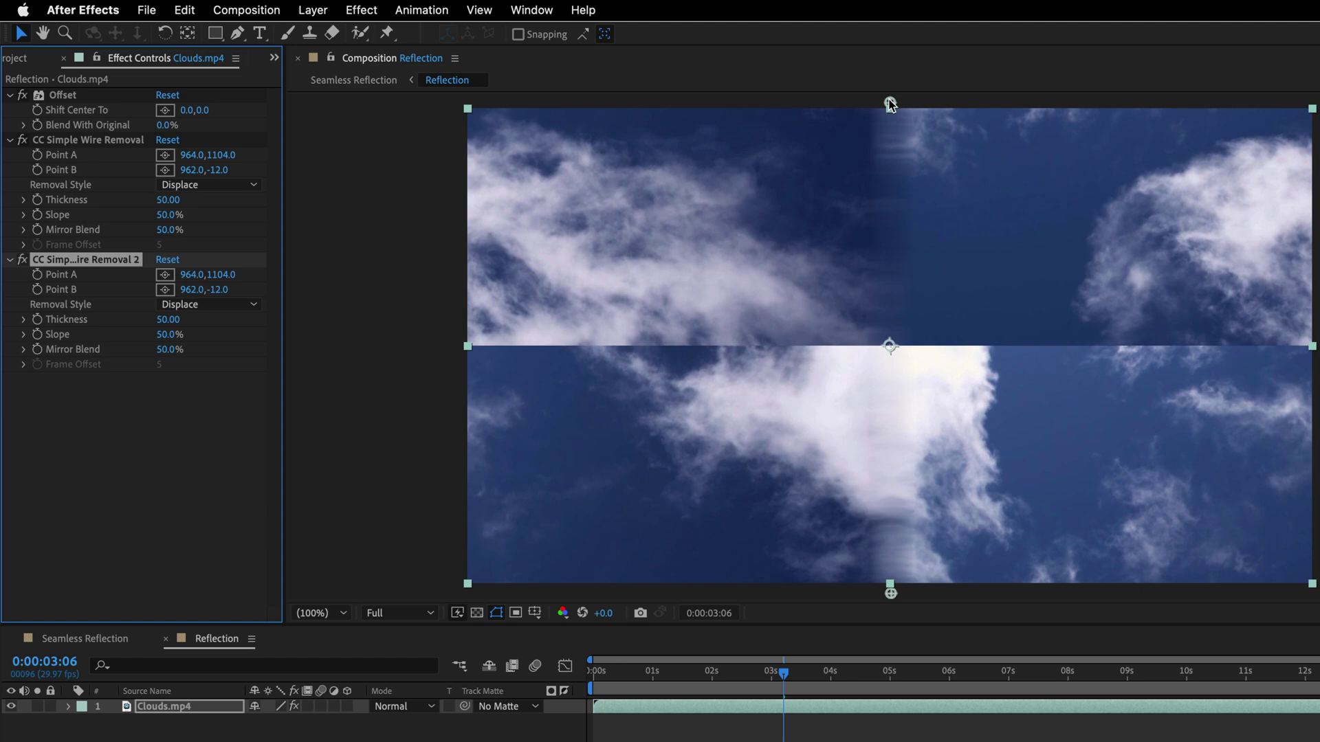
left_click_drag(889, 103, 1313, 346)
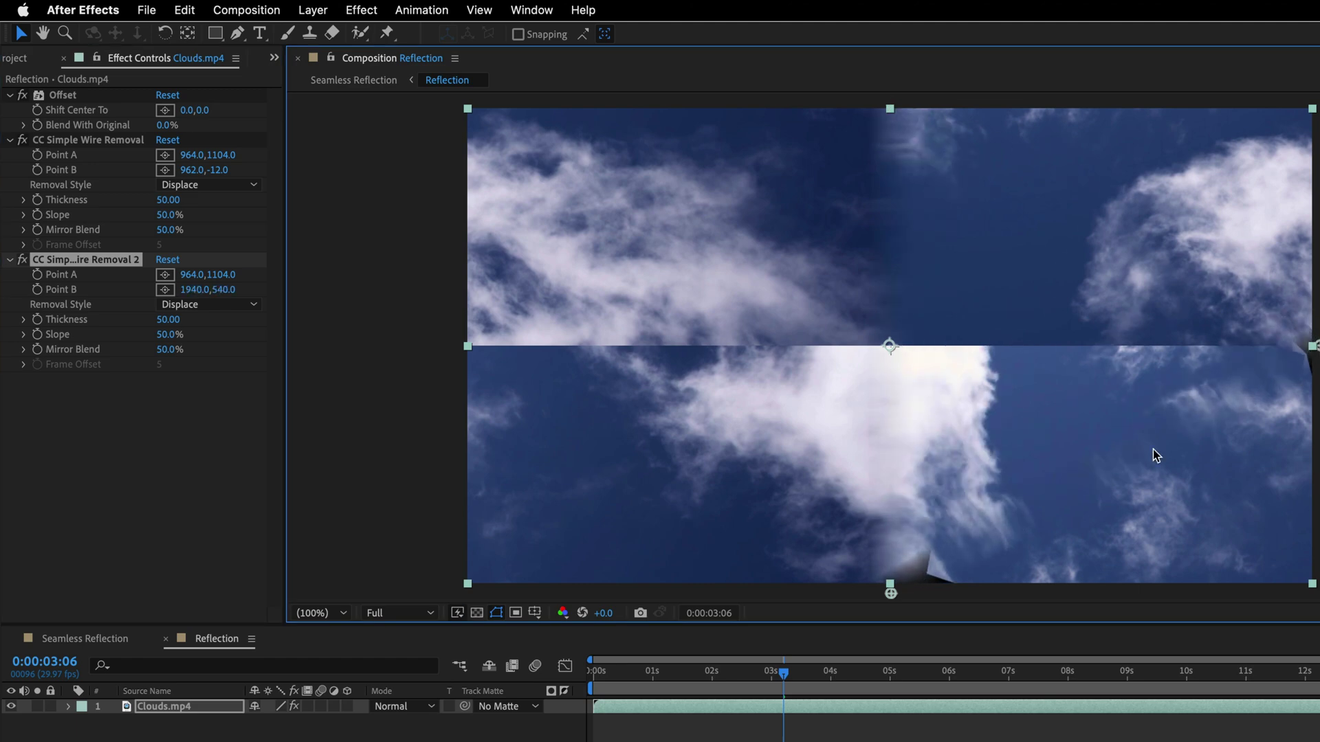
left_click_drag(890, 591, 451, 343)
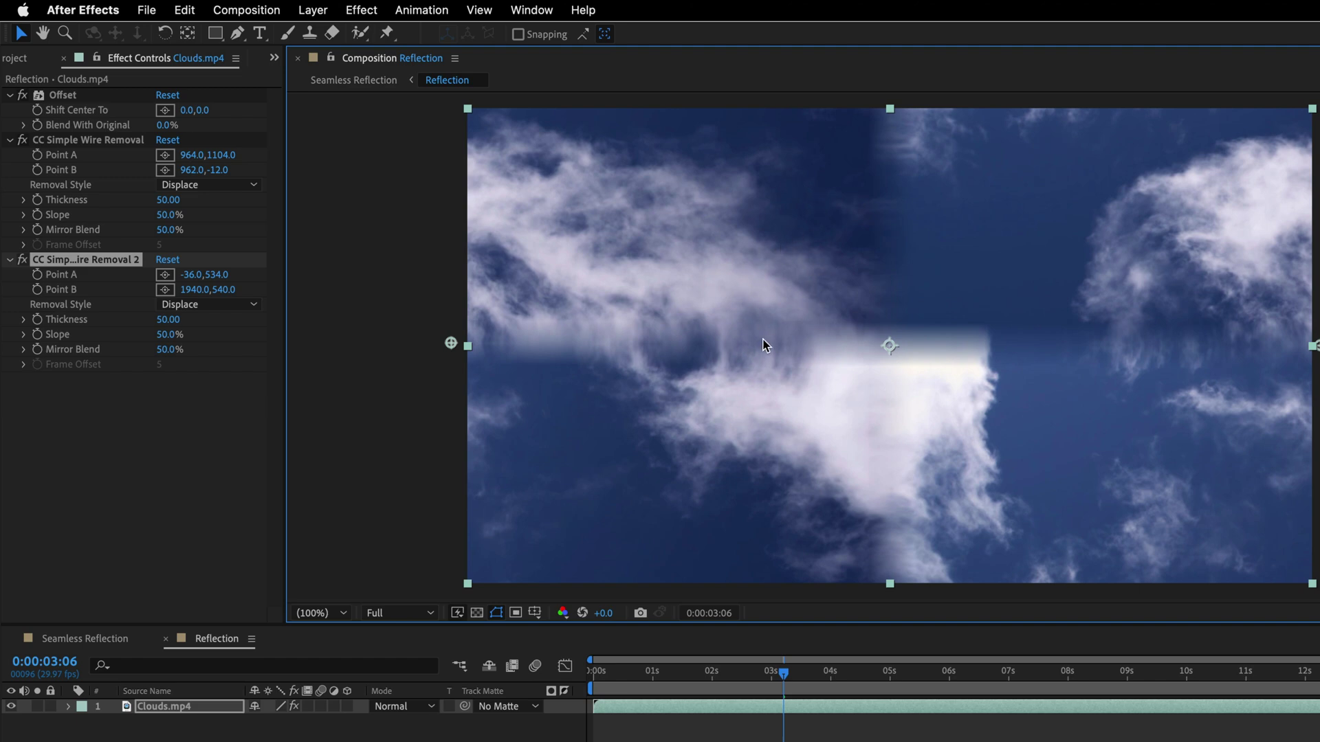
Return to Seamless Reflection, select the Ae text layer and orbit the view to tilt the logo
left_click(93, 641)
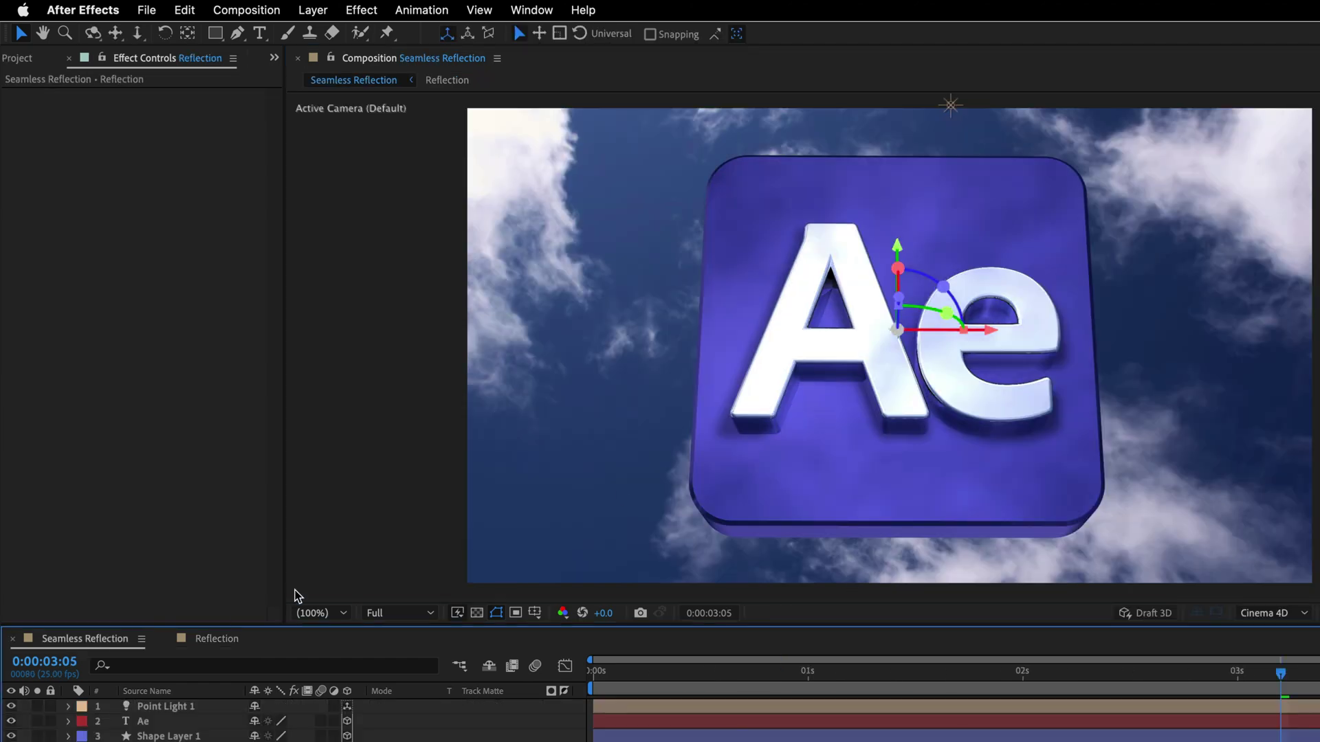
left_click(776, 221)
key("c")
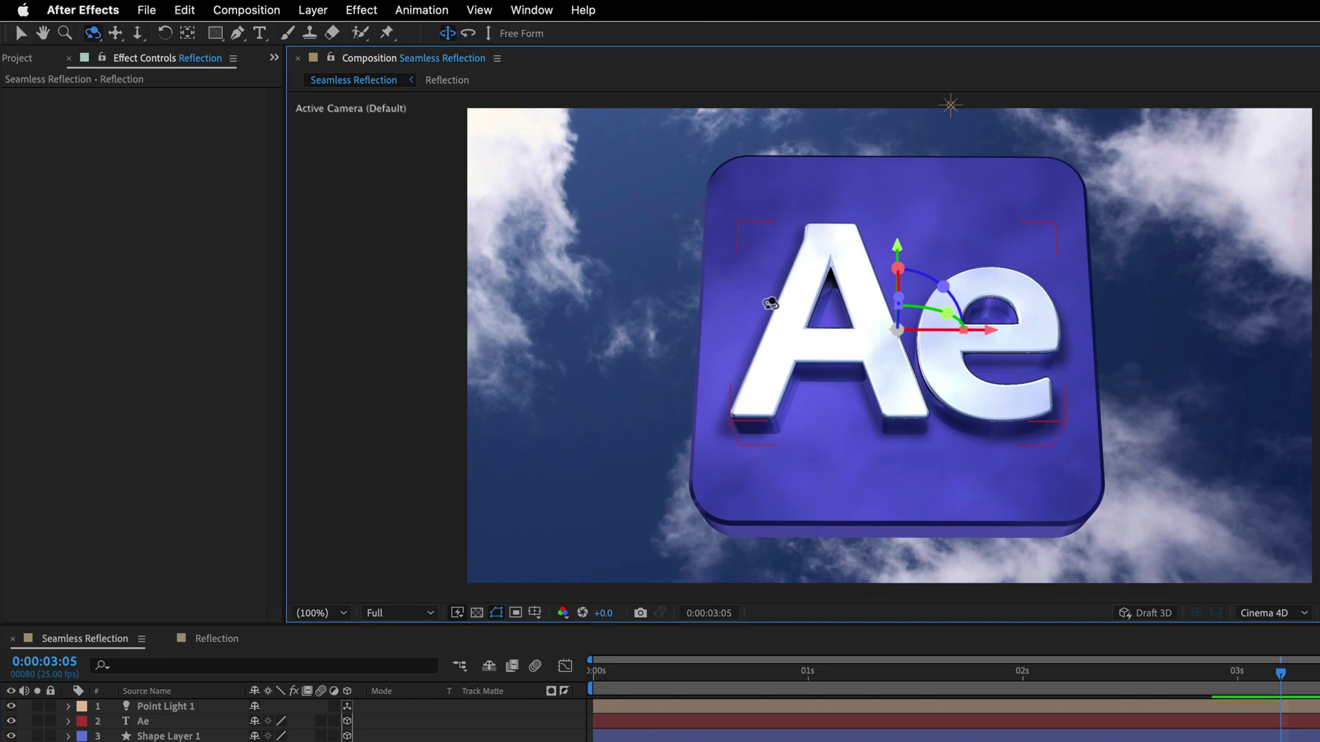
left_click_drag(771, 304, 739, 283)
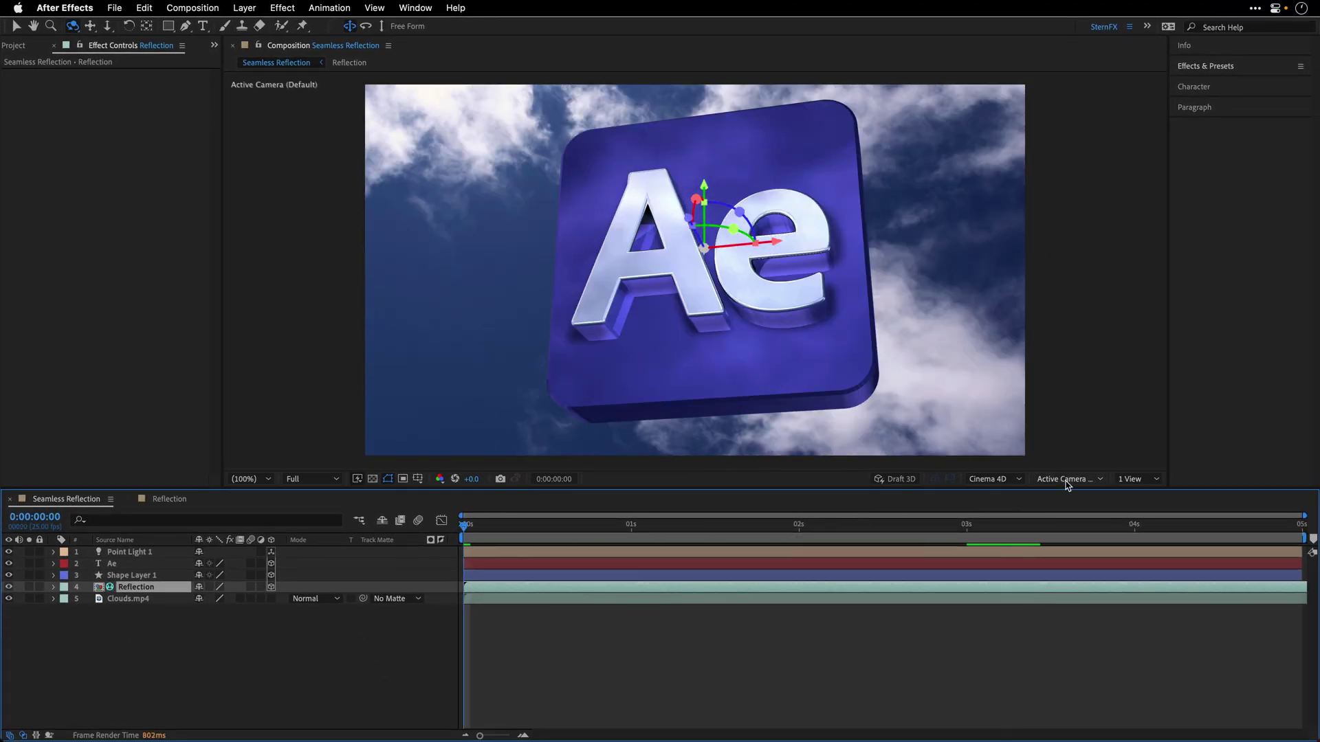
Create camera Default 2 from the 3D view and keyframe an orbit to a frontal end view
left_click(1067, 481)
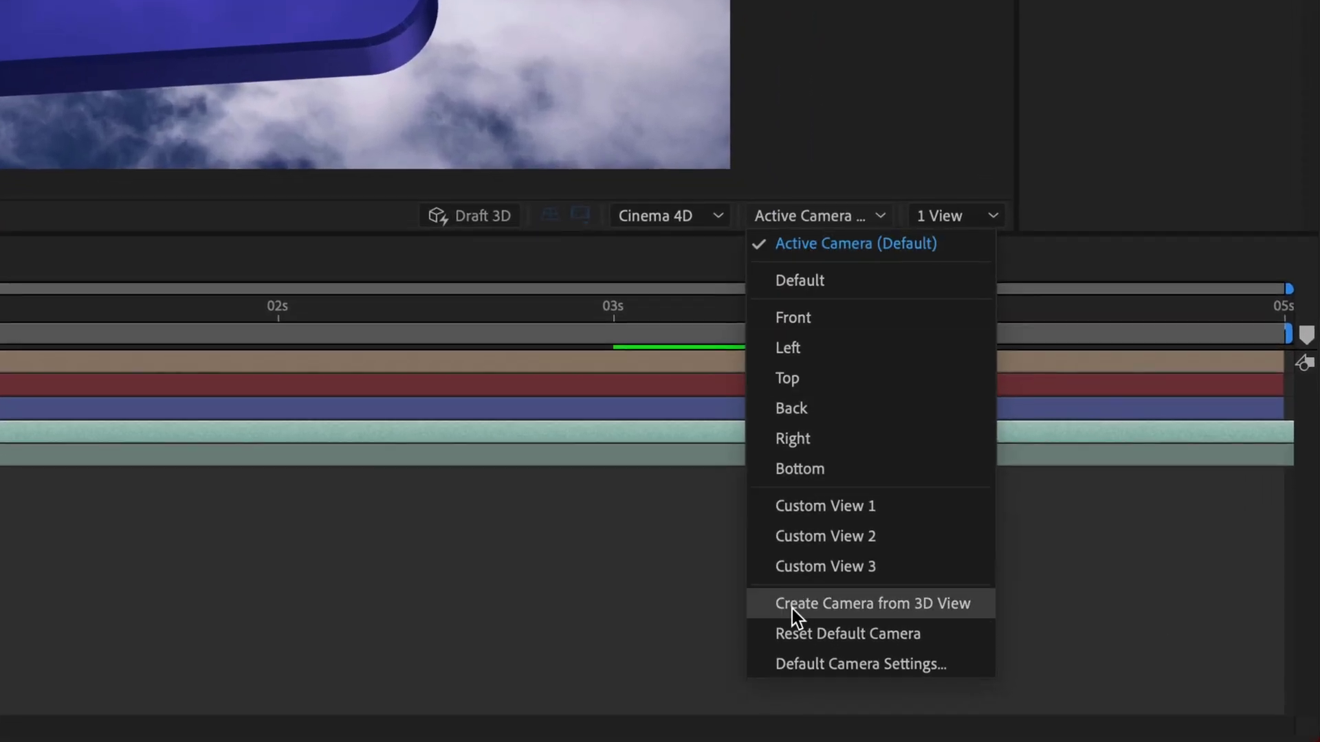
left_click(792, 606)
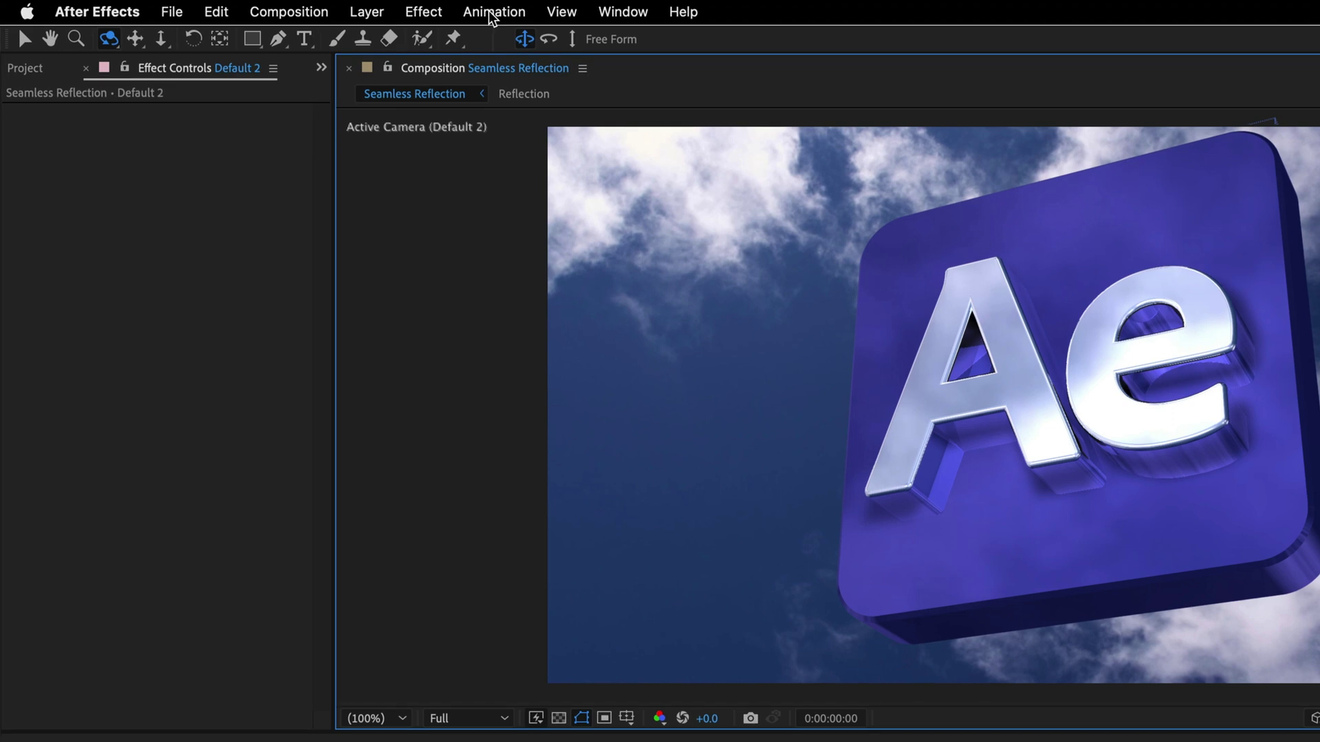
left_click(492, 8)
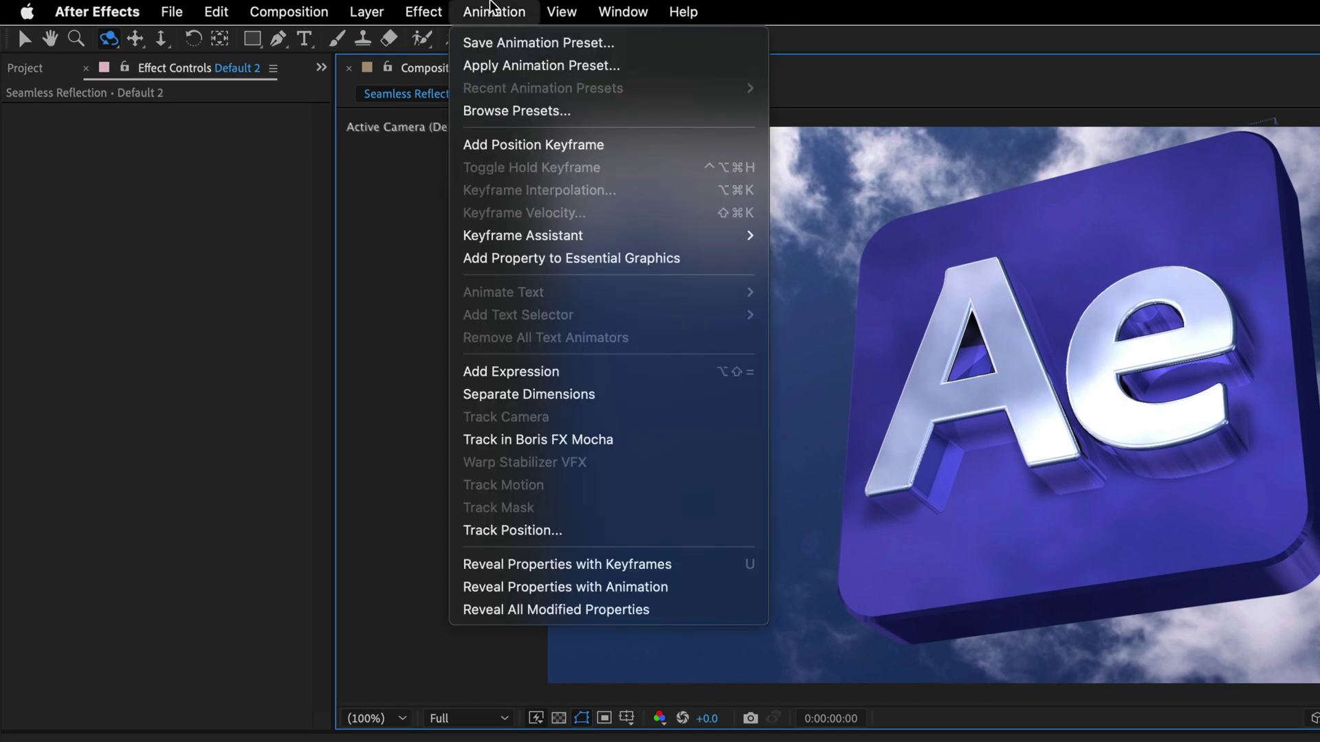
left_click(494, 611)
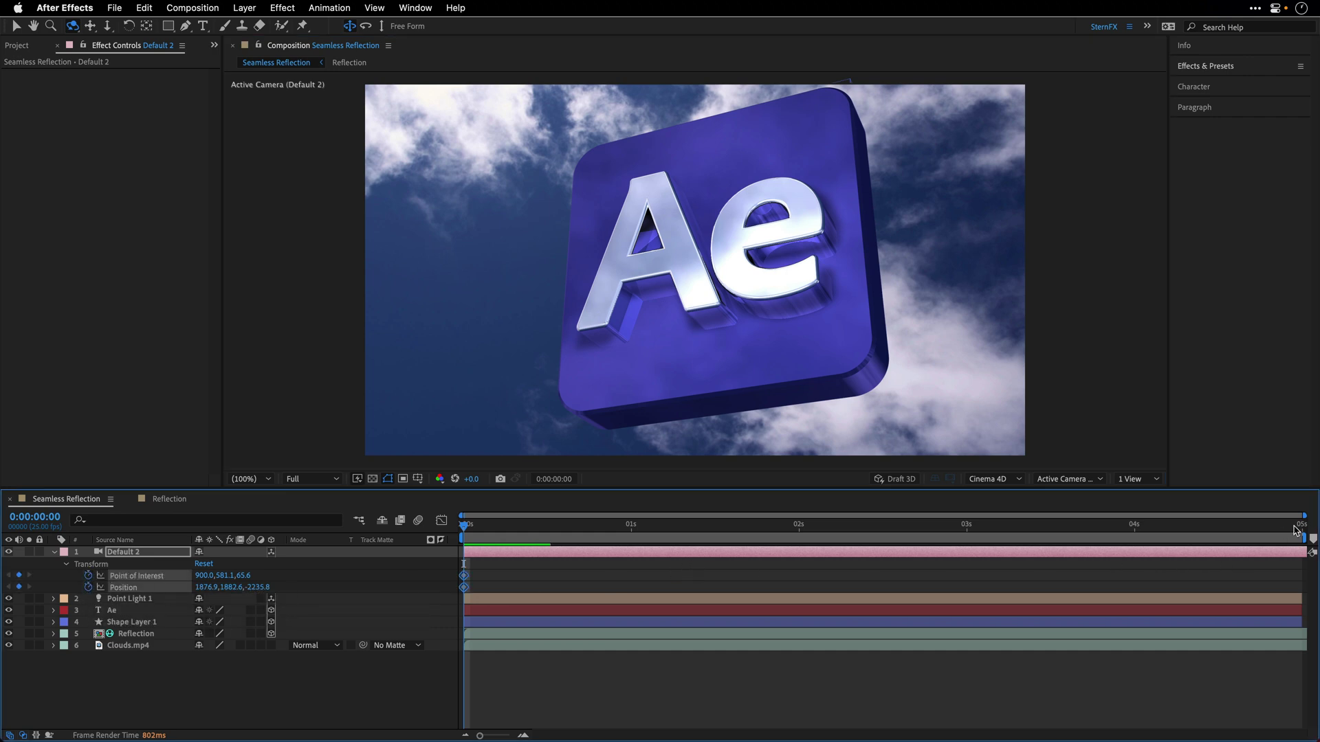
left_click_drag(811, 302, 763, 283)
left_click_drag(622, 232, 695, 252)
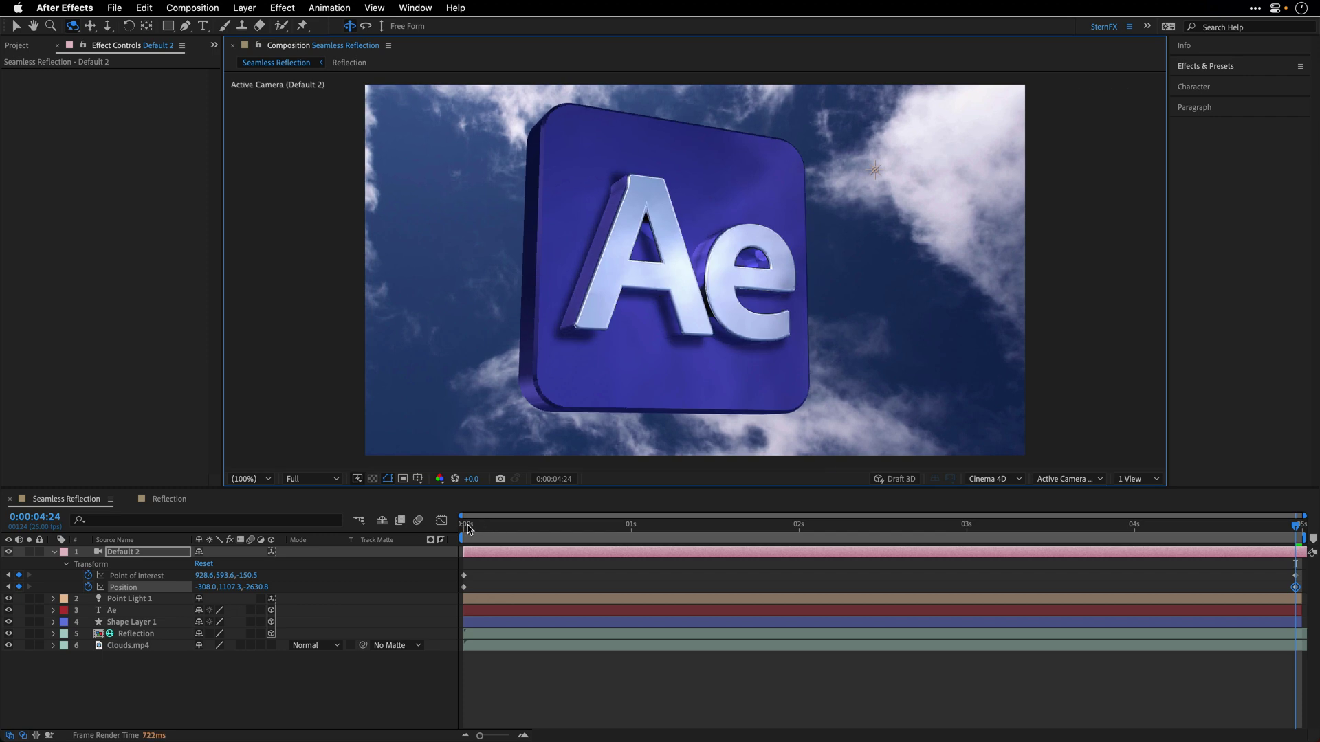
left_click(455, 526)
Maximize the Composition panel and play back the camera orbit around the Ae logo
key("grave")
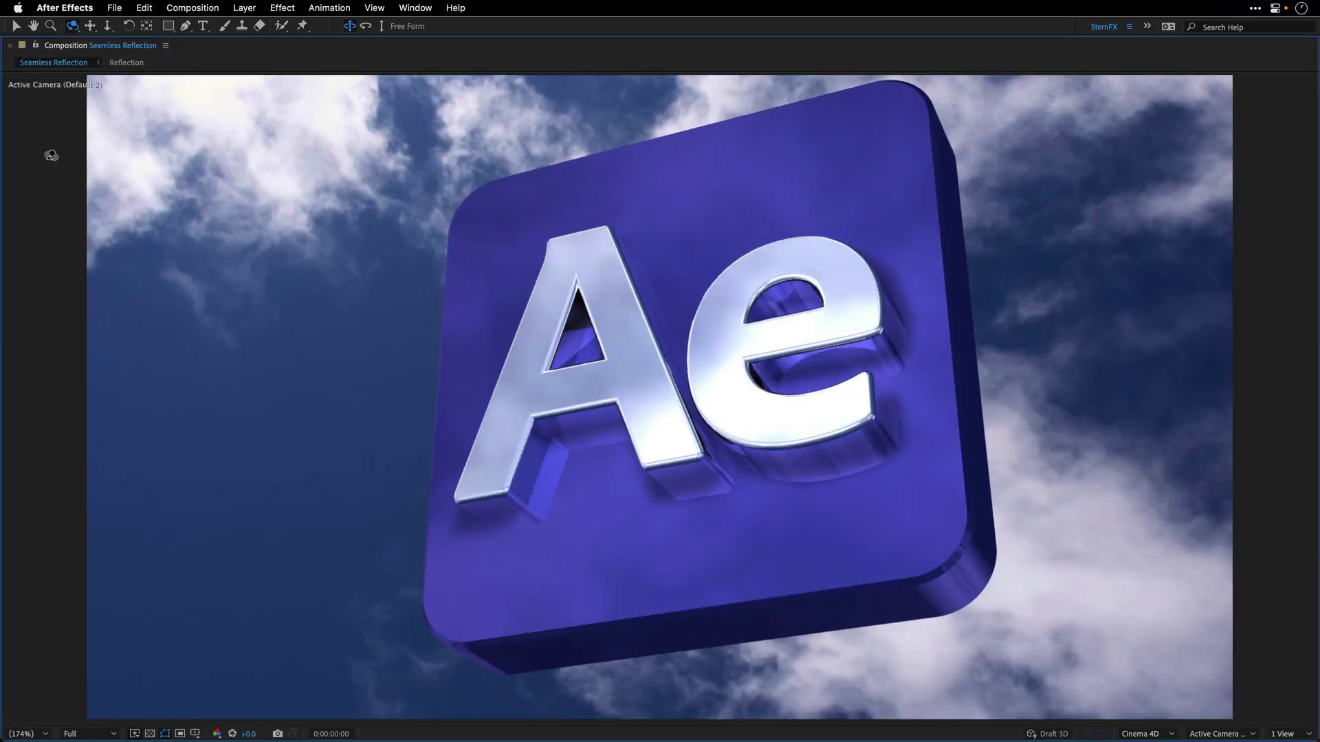
key("space")
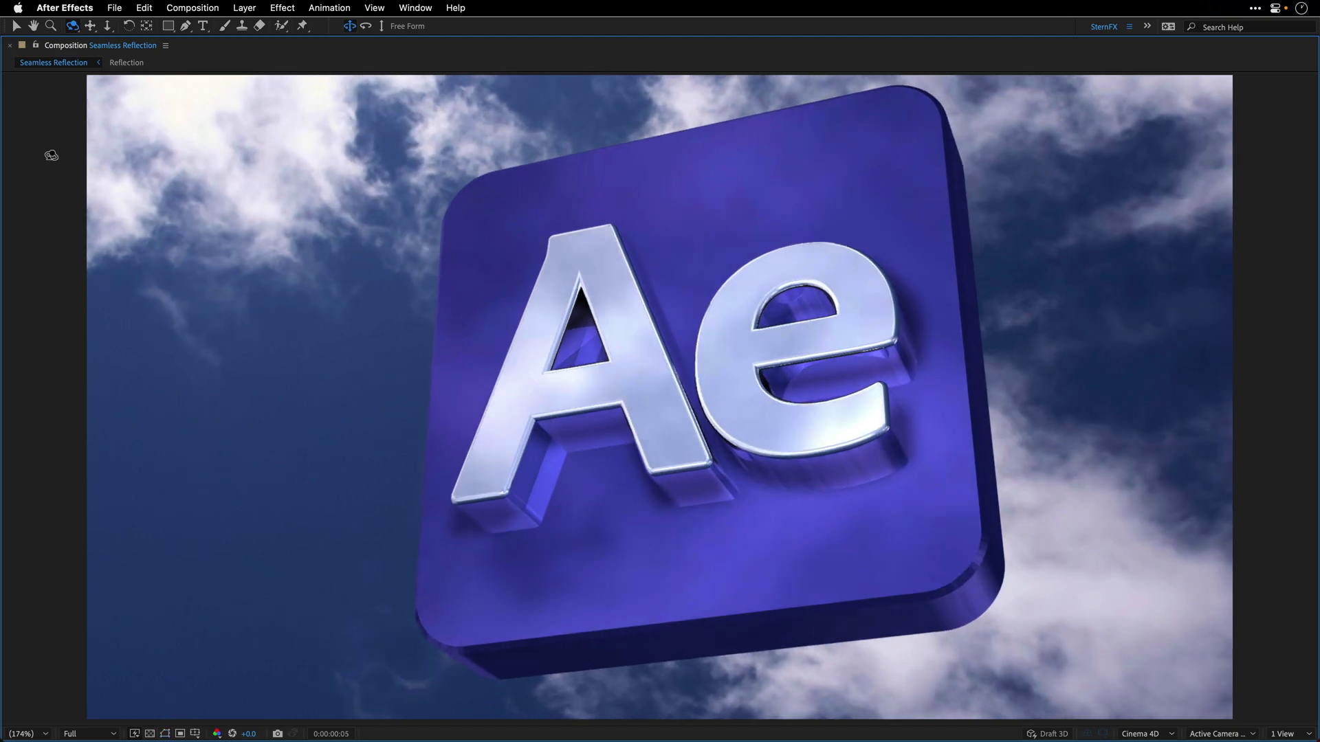